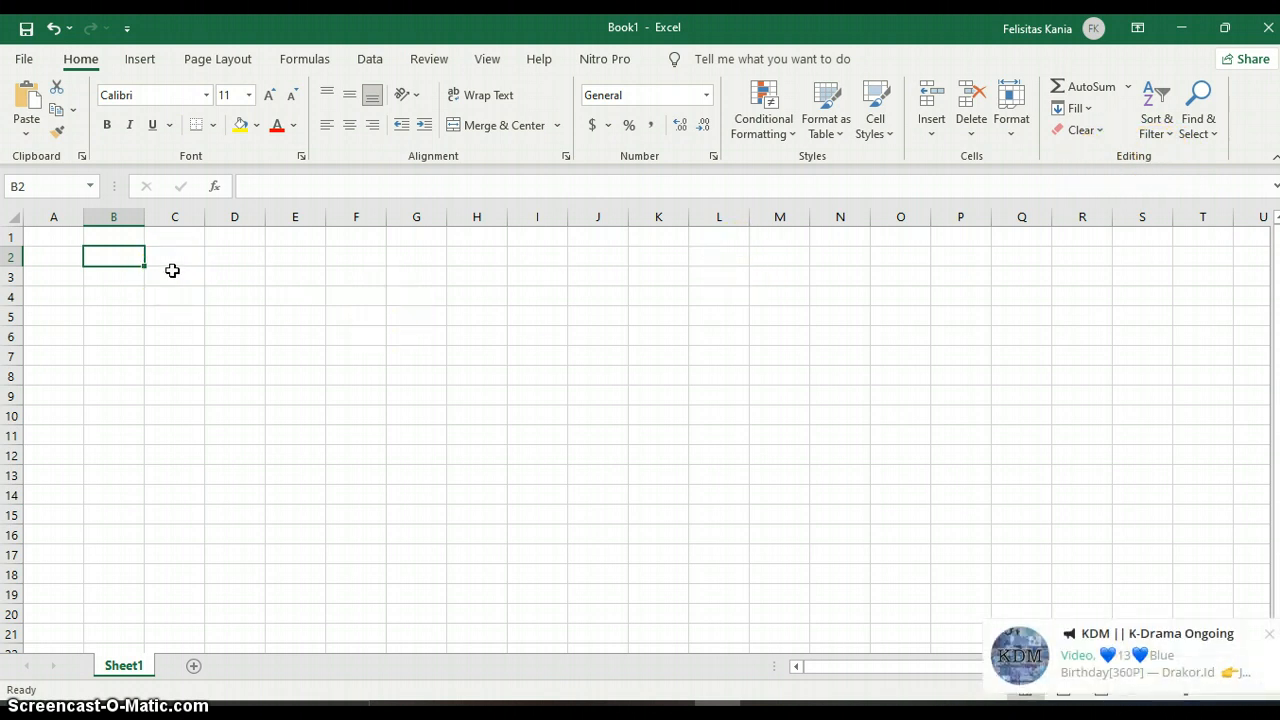
# Step: Enter the title "Daftar nama anak tetangga ku di lingkungan rw 01 kecamatan busan" in cell B2
pyautogui.click(1271, 636)
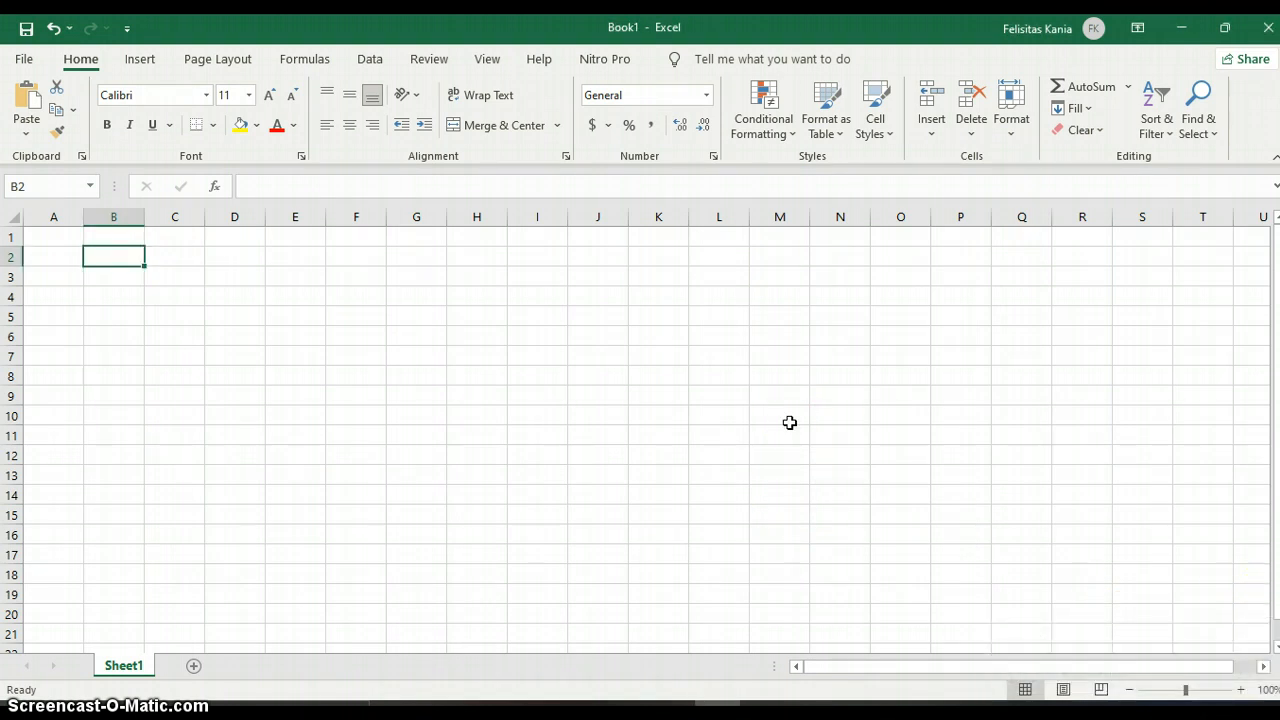
pyautogui.write('da')
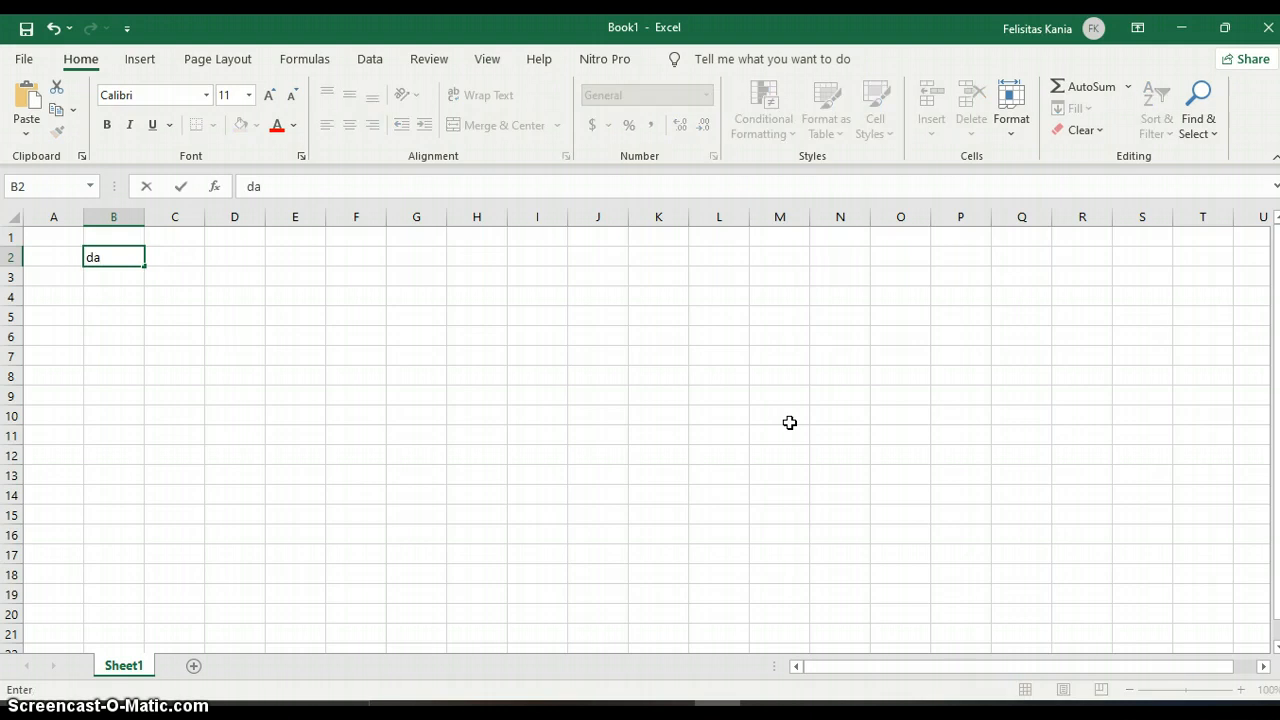
pyautogui.press('BackSpace')
pyautogui.press('BackSpace')
pyautogui.press('capslock')
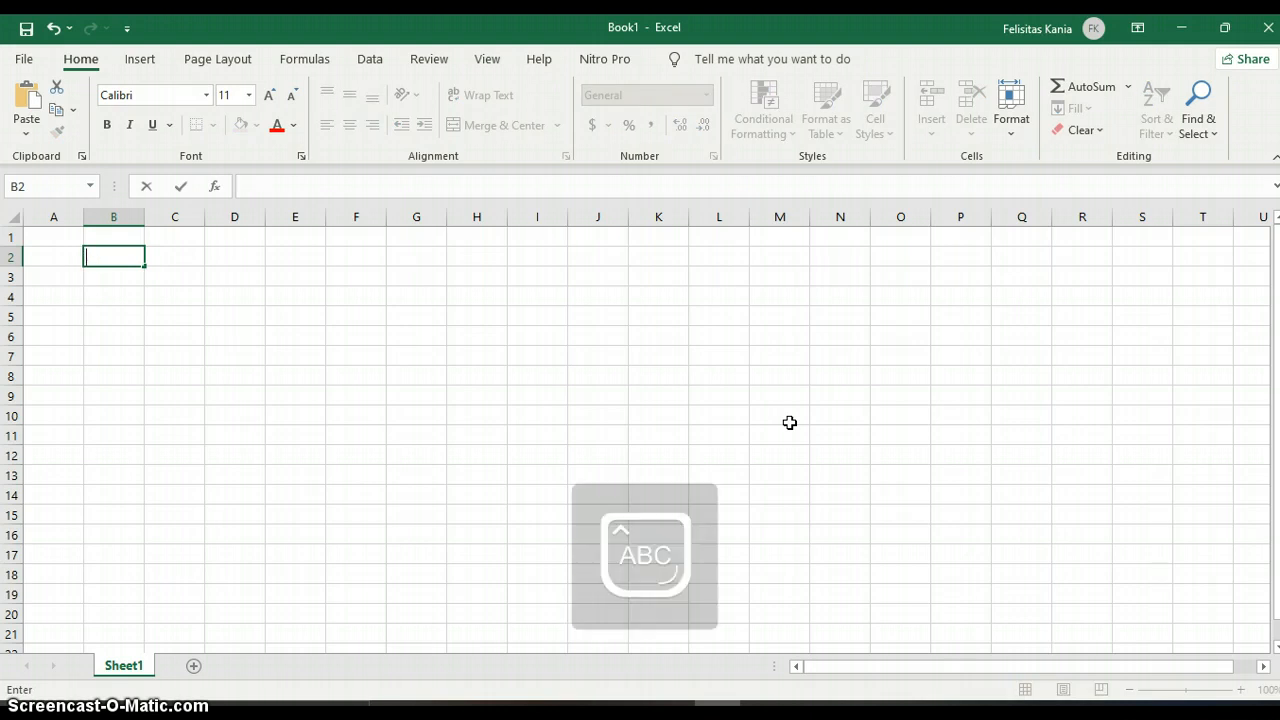
pyautogui.press('capslock')
pyautogui.write('Daftar')
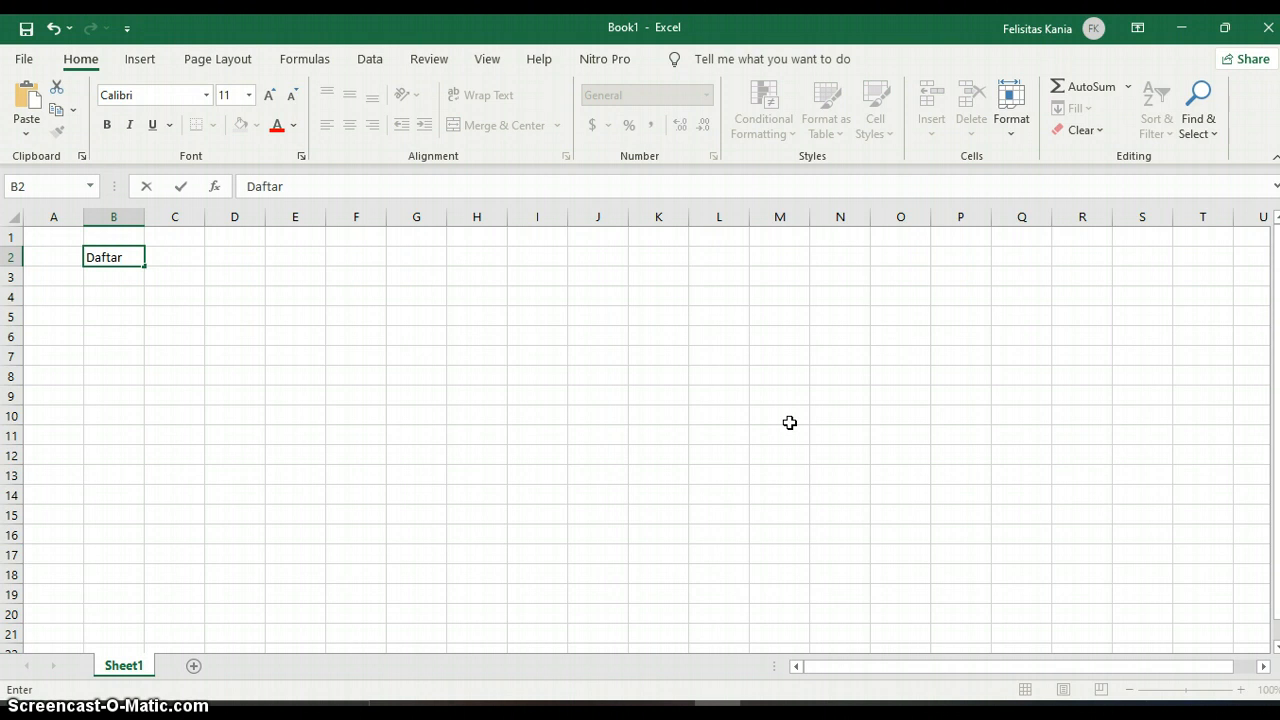
pyautogui.write(' nama        anak te            ')
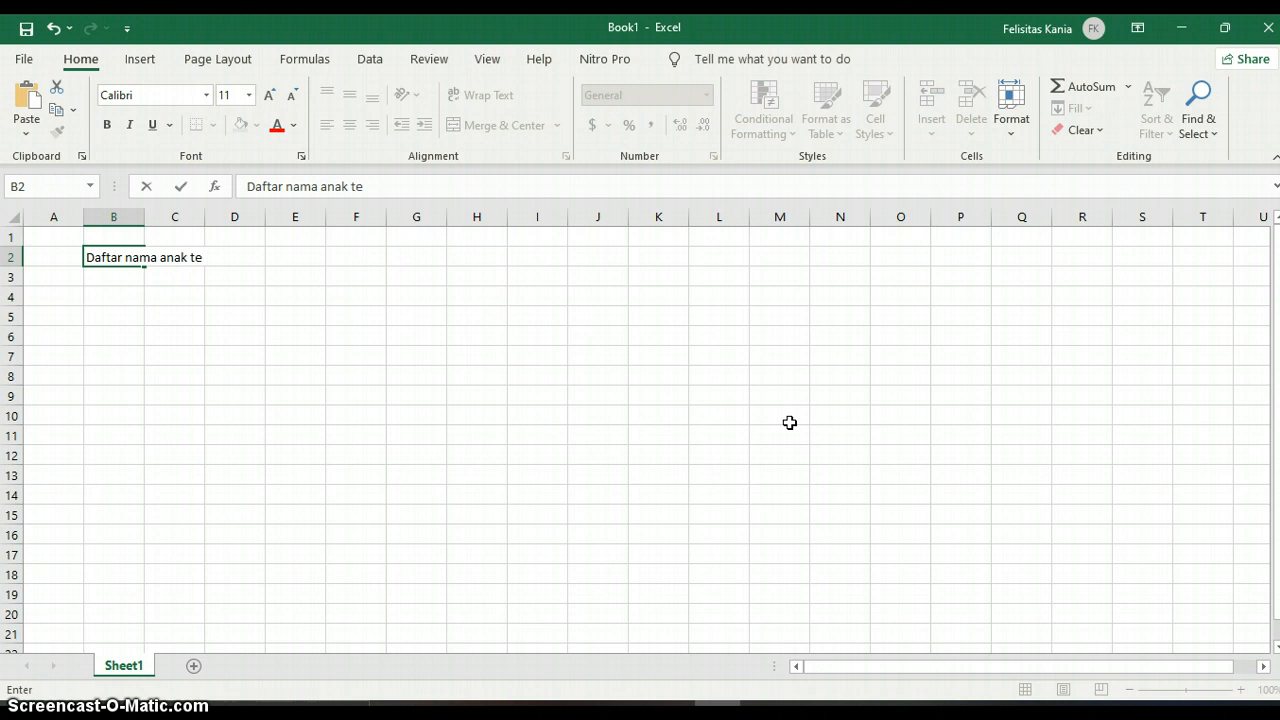
pyautogui.write('tangga ku di')
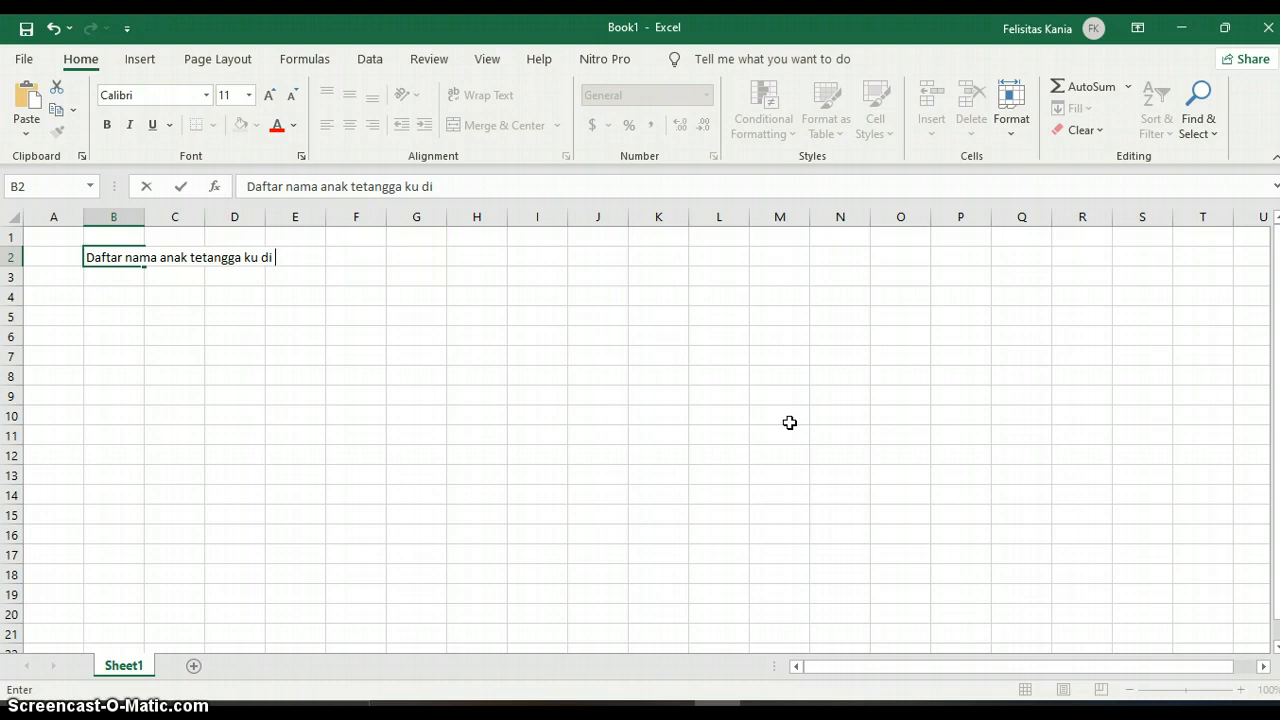
pyautogui.write('   ngkungan re')
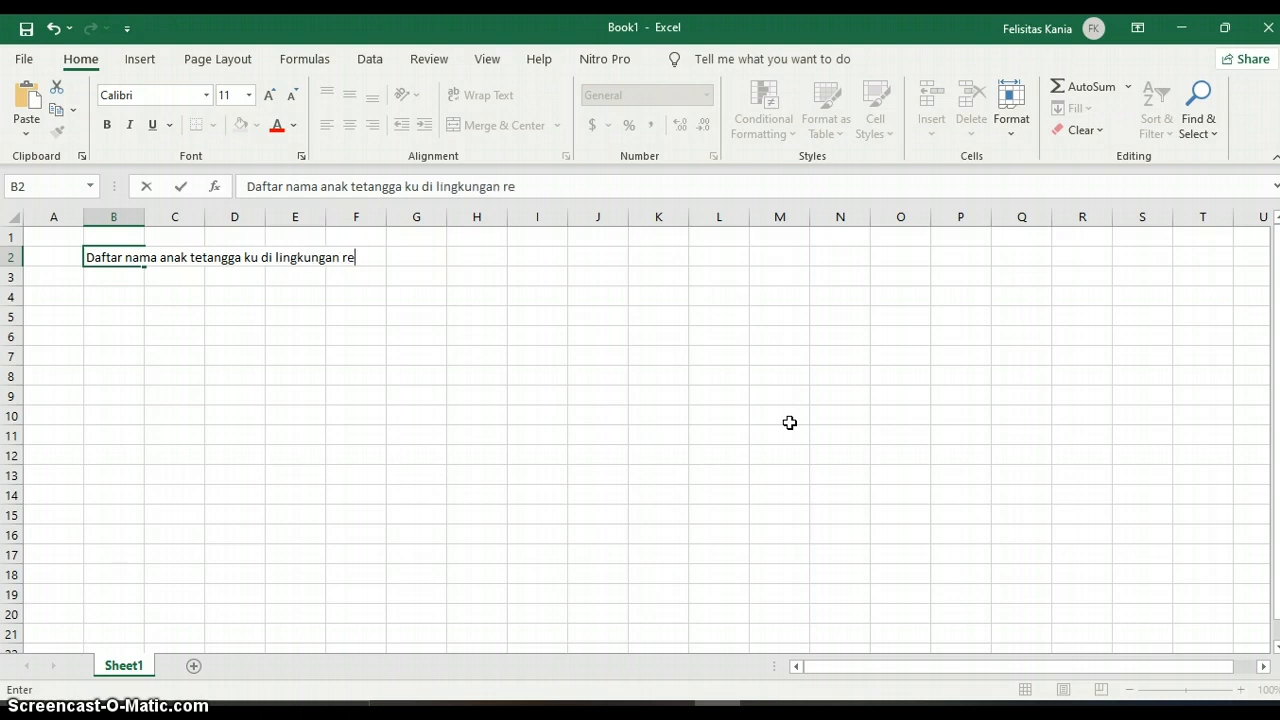
pyautogui.press('BackSpace')
pyautogui.write('w 01 kecamatan')
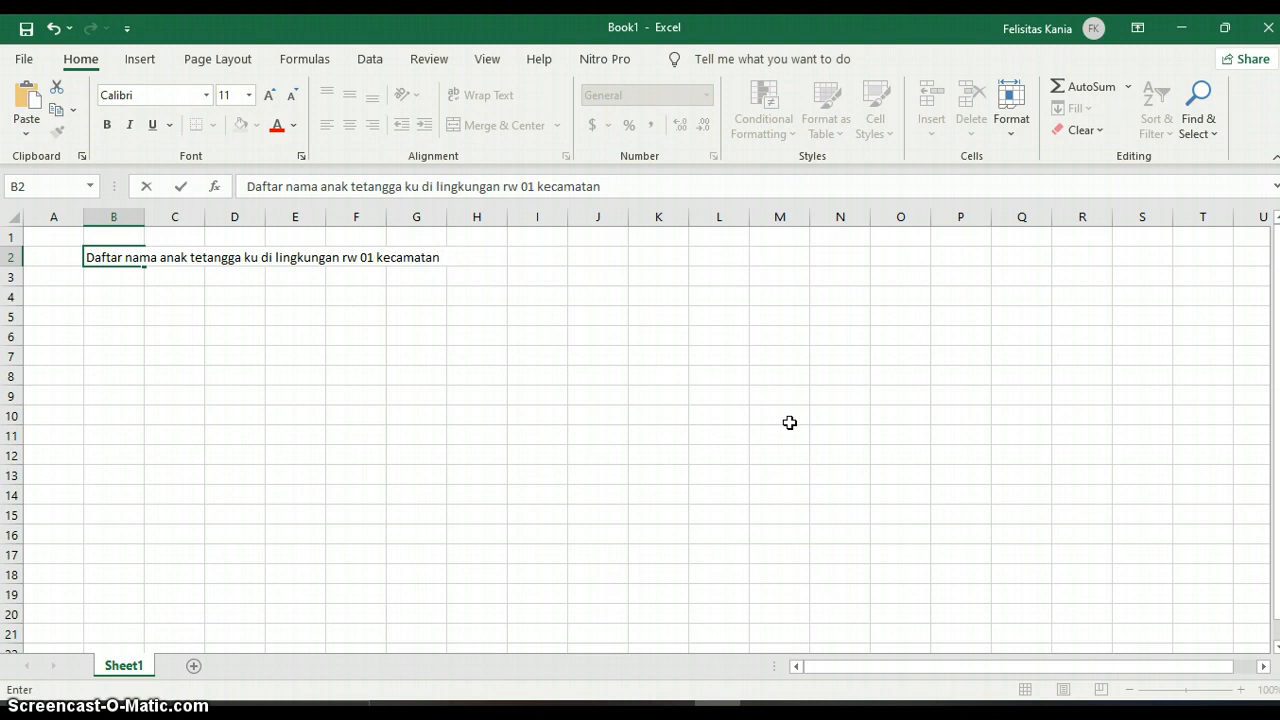
pyautogui.write(' bussa')
pyautogui.press('BackSpace')
pyautogui.press('BackSpace')
pyautogui.write('n')
pyautogui.press('BackSpace')
pyautogui.write('an')
pyautogui.press('Return')
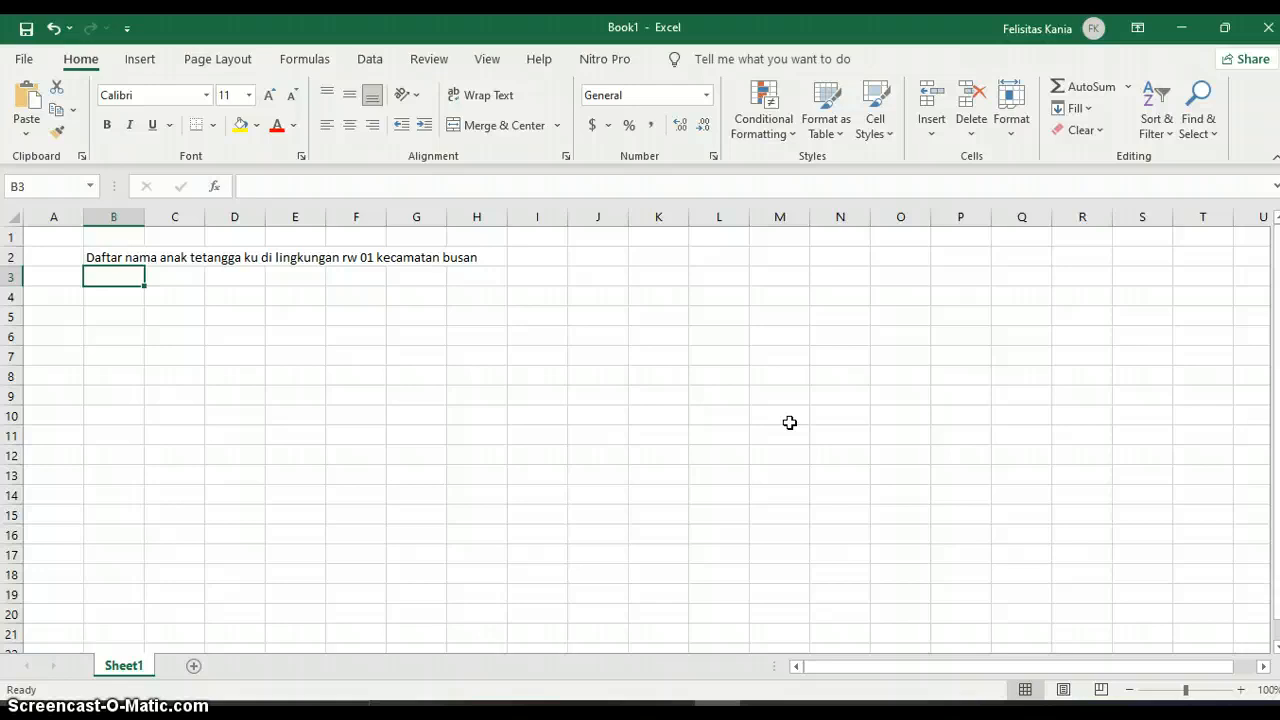
# Step: Fill cells B3 to B12 with the number series 1 to 10 and centre them horizontally
pyautogui.write('1')
pyautogui.press('Return')
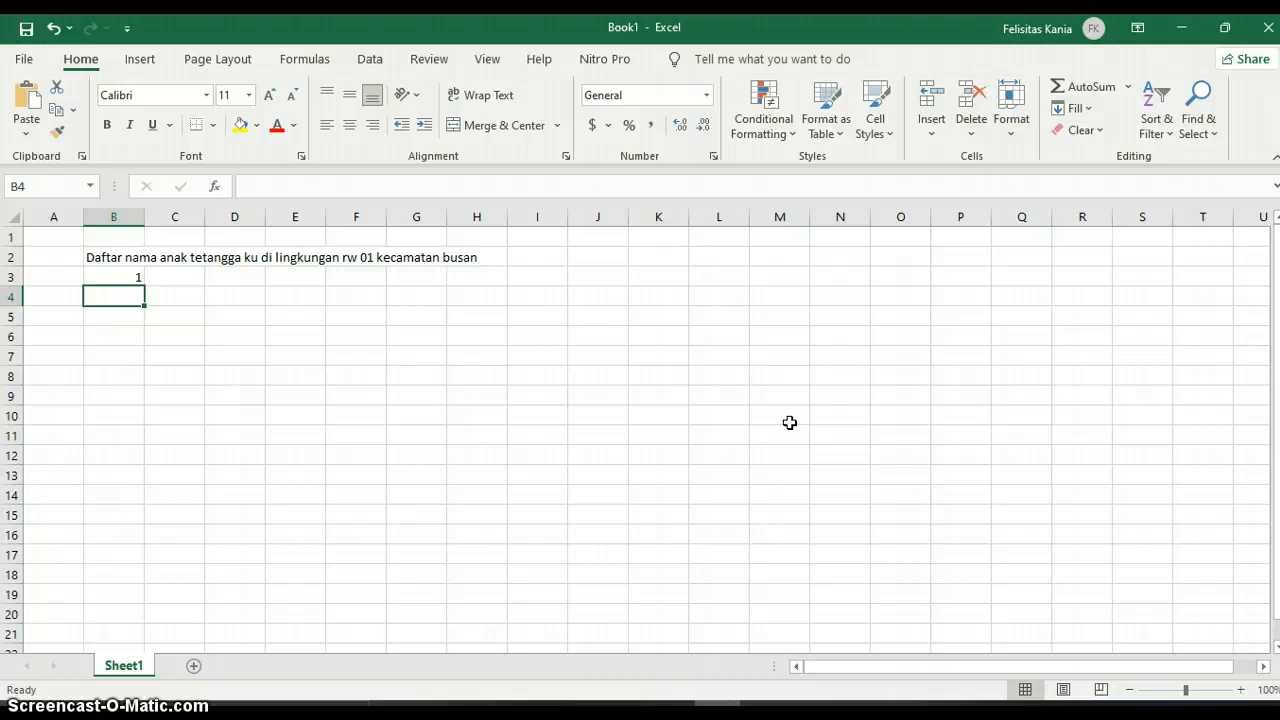
pyautogui.write('2')
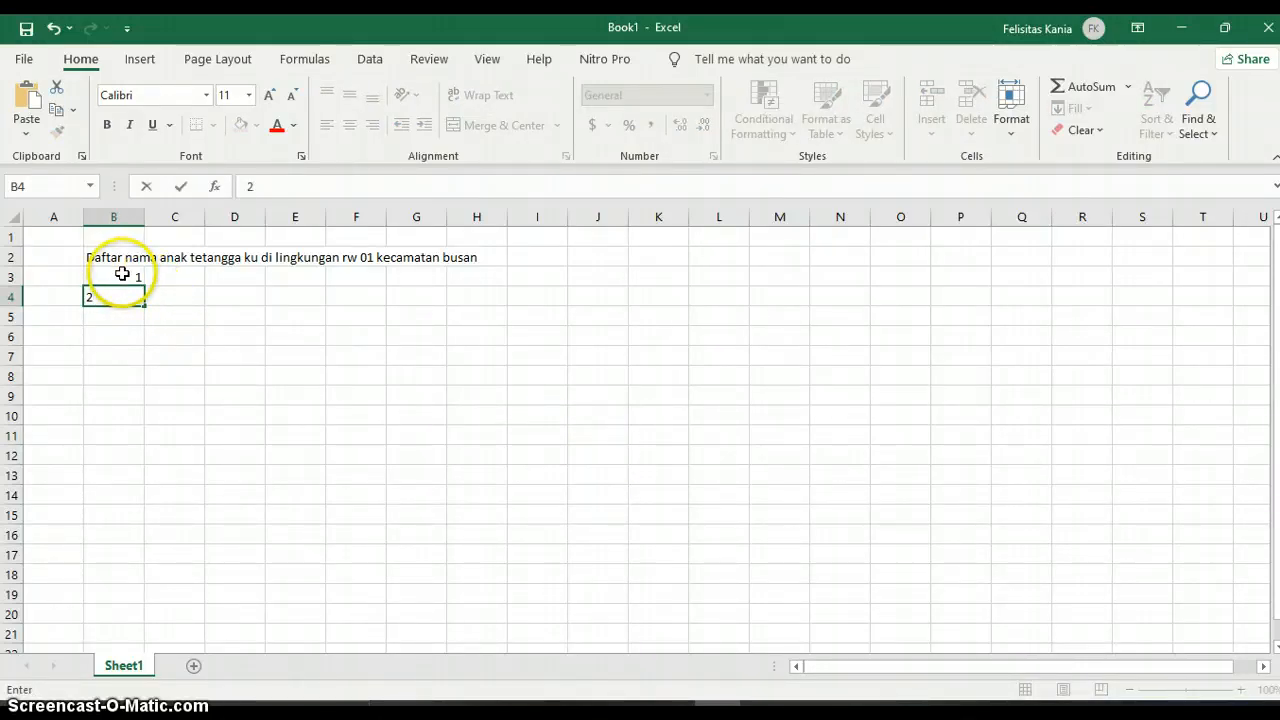
pyautogui.click(122, 272)
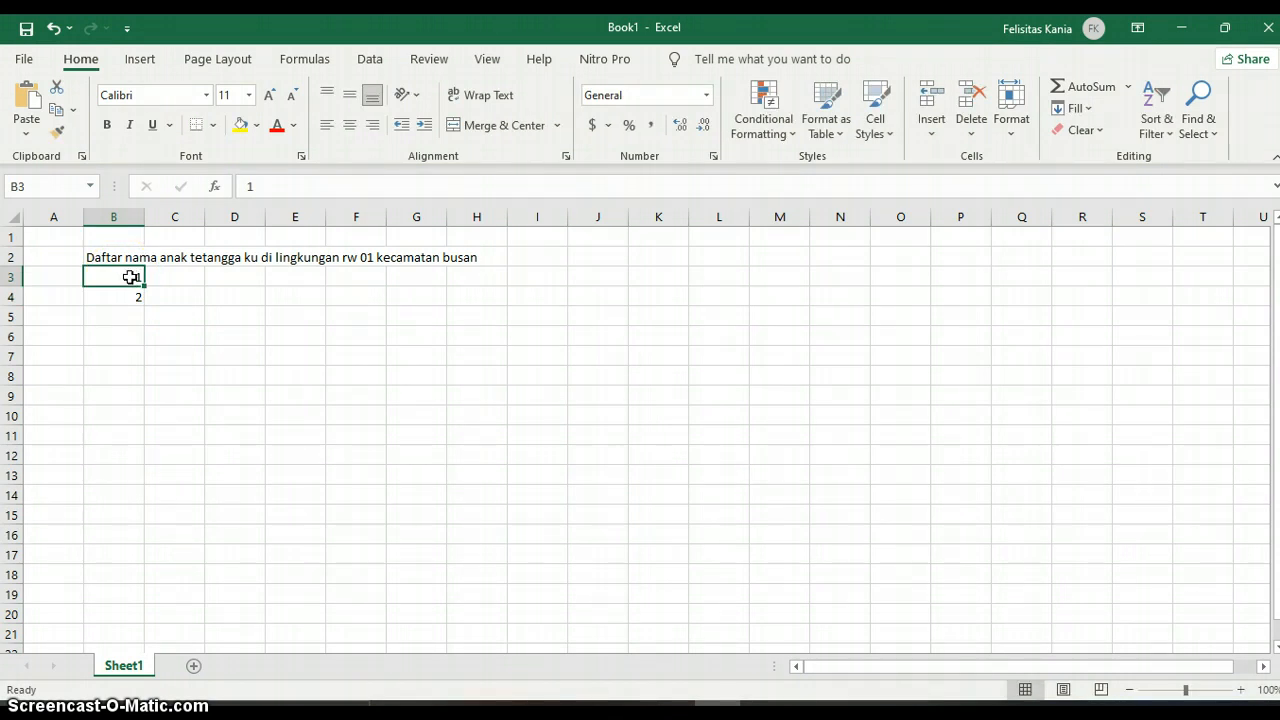
pyautogui.moveTo(130, 278); pyautogui.dragTo(117, 455)
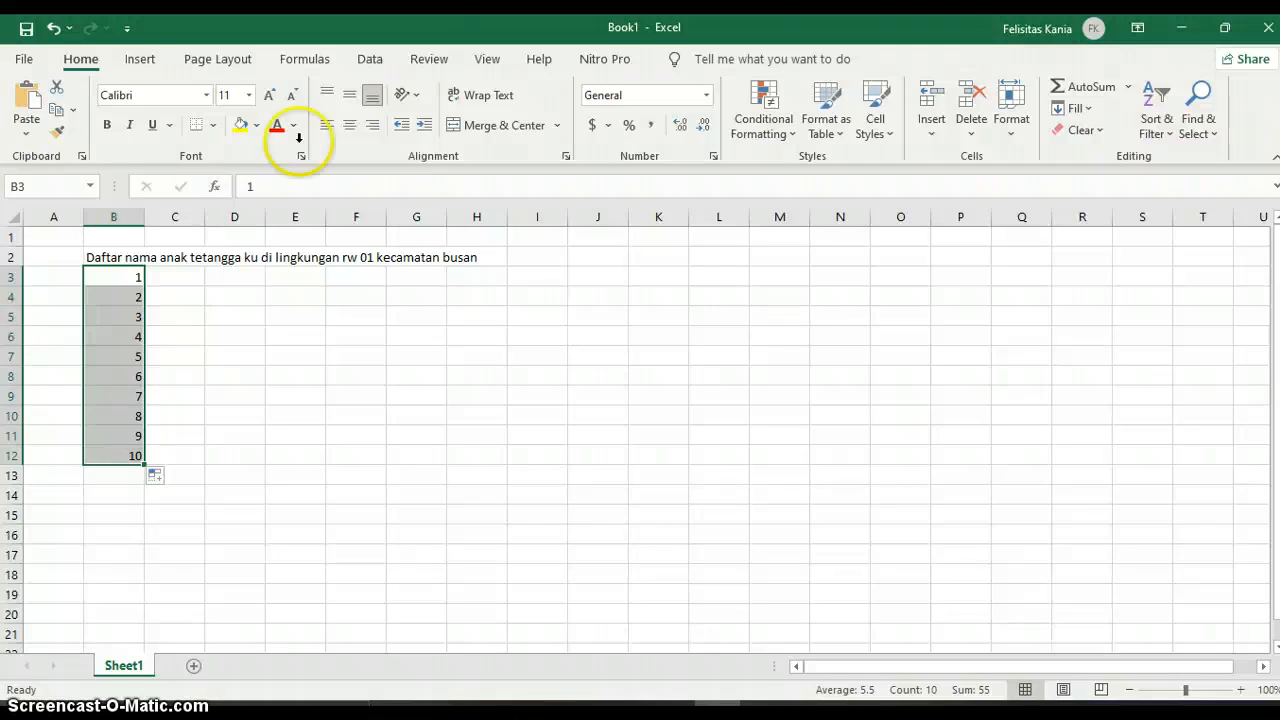
pyautogui.click(350, 128)
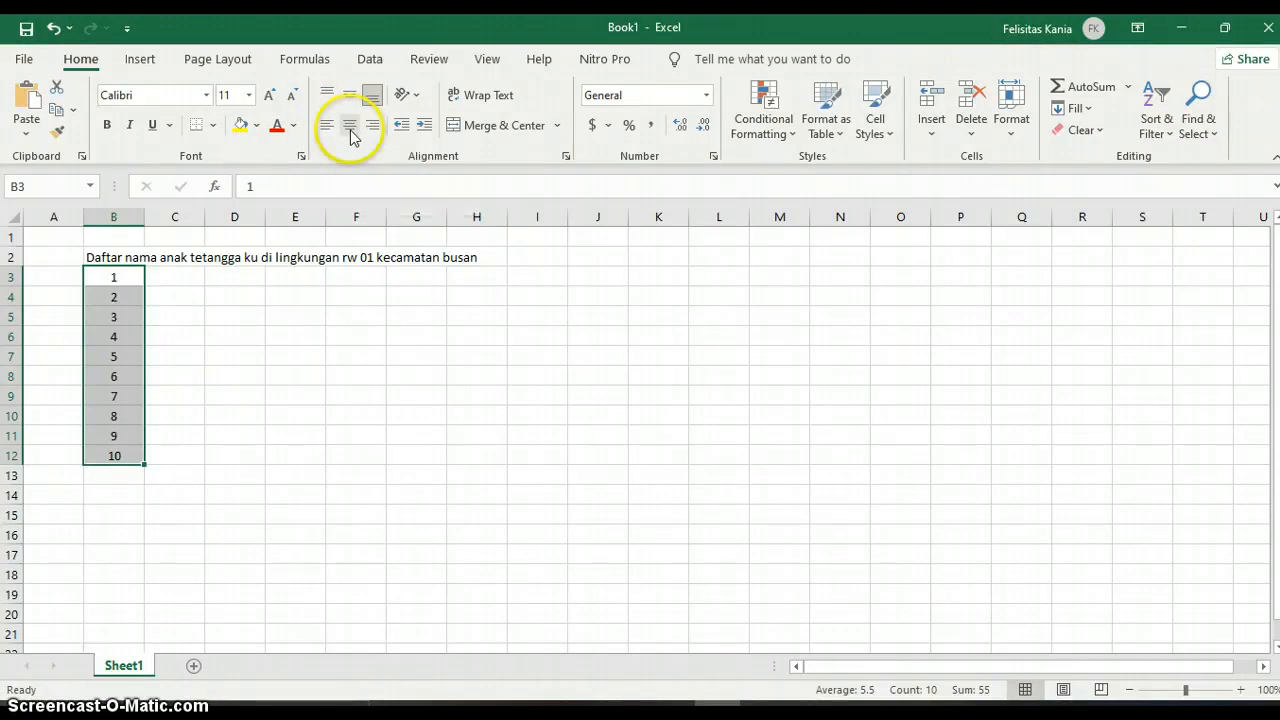
pyautogui.click(178, 281)
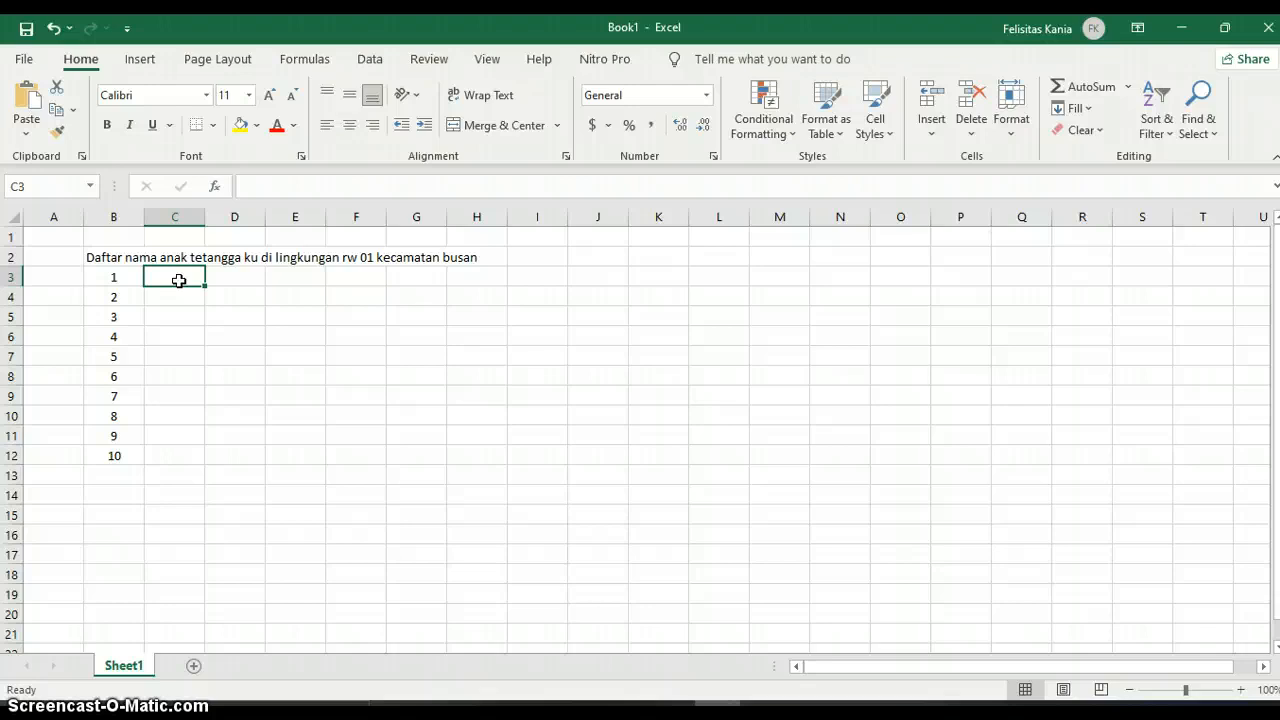
# Step: Clear the contents of cells B3 to B14, removing the number series below the title
pyautogui.click(115, 278)
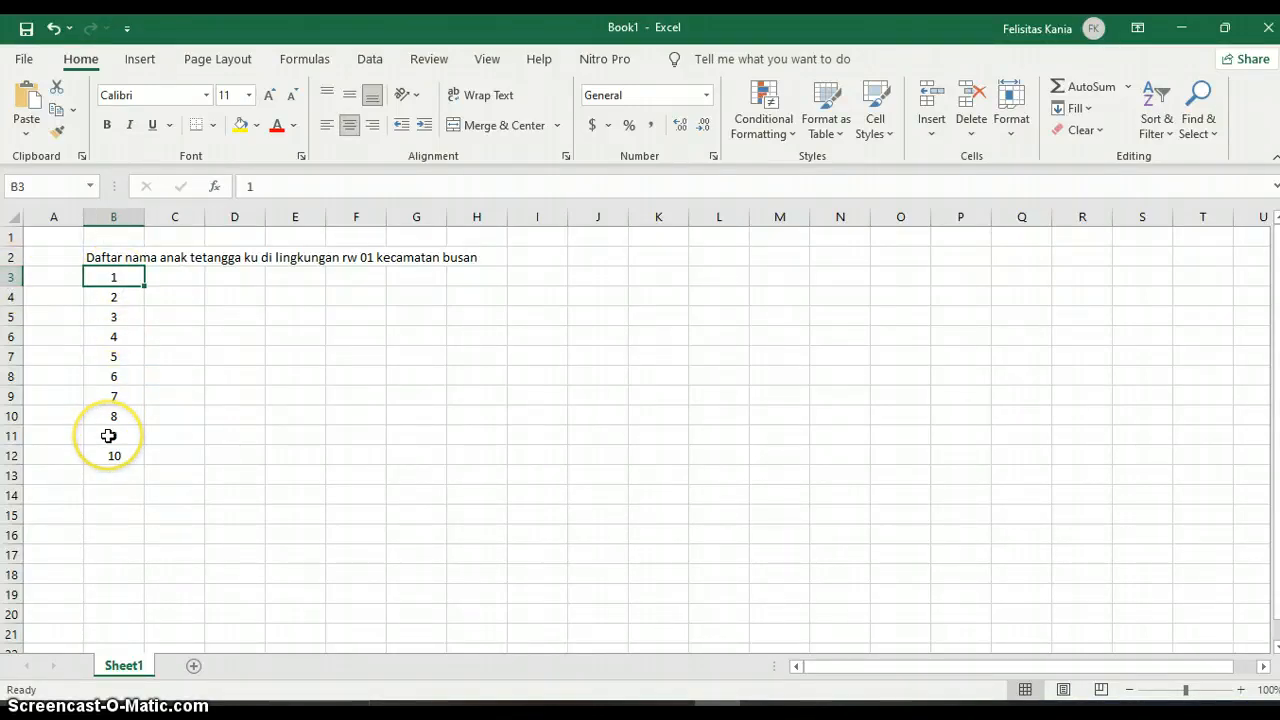
pyautogui.press('capslock')
pyautogui.press('Down')
pyautogui.press('Down')
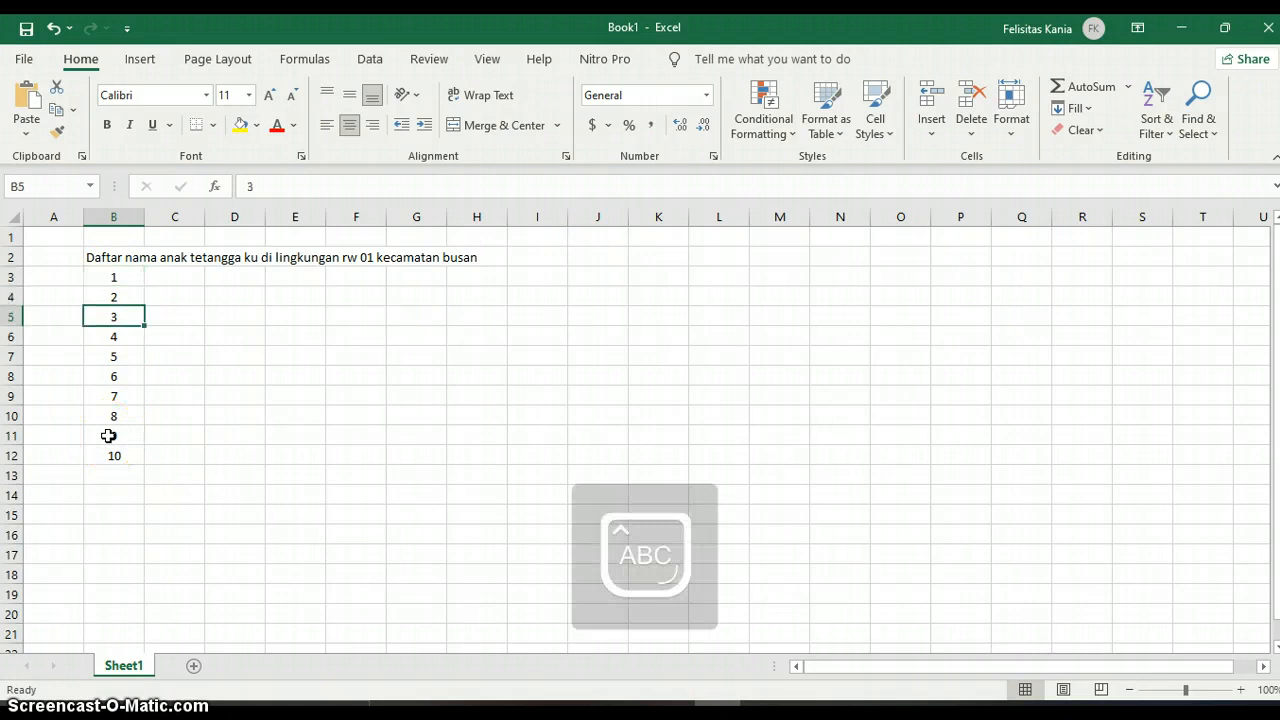
pyautogui.press('Up')
pyautogui.press('Up')
pyautogui.press('Up')
pyautogui.hotkey('shift', 'Down')
pyautogui.hotkey('shift', 'Down')
pyautogui.hotkey('shift', 'Down')
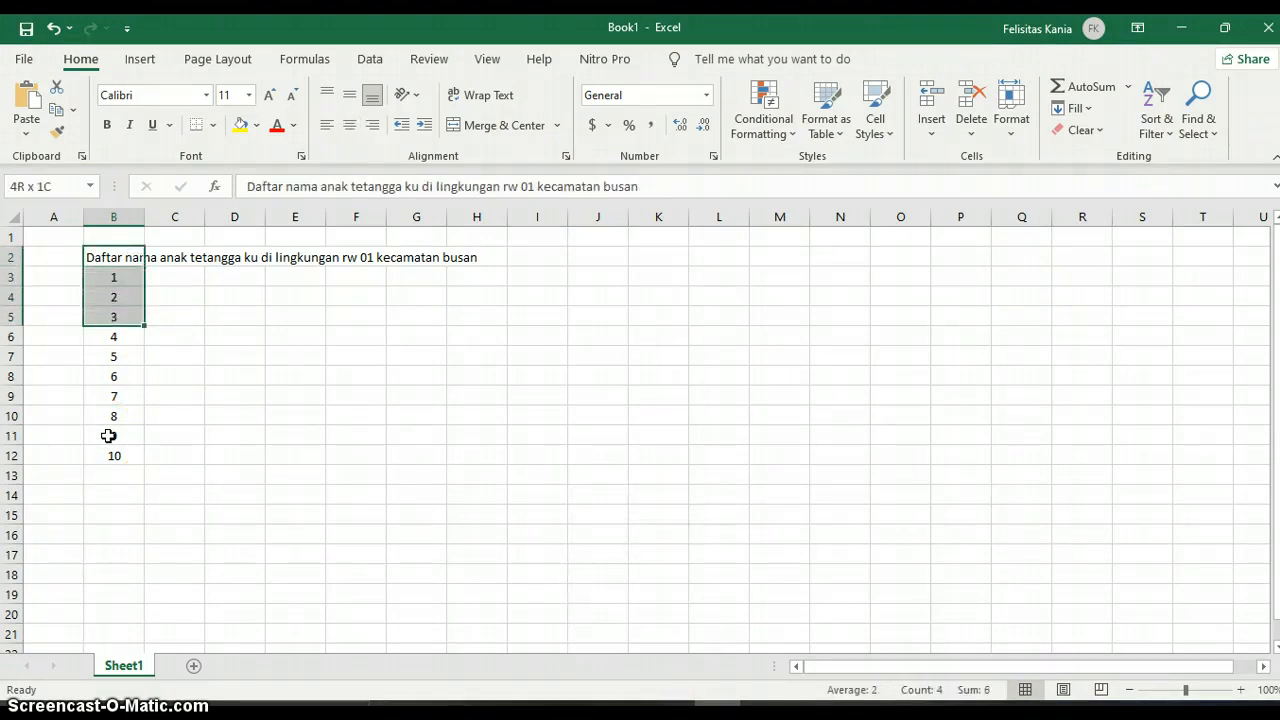
pyautogui.hotkey('shift', 'Down')
pyautogui.click(110, 274)
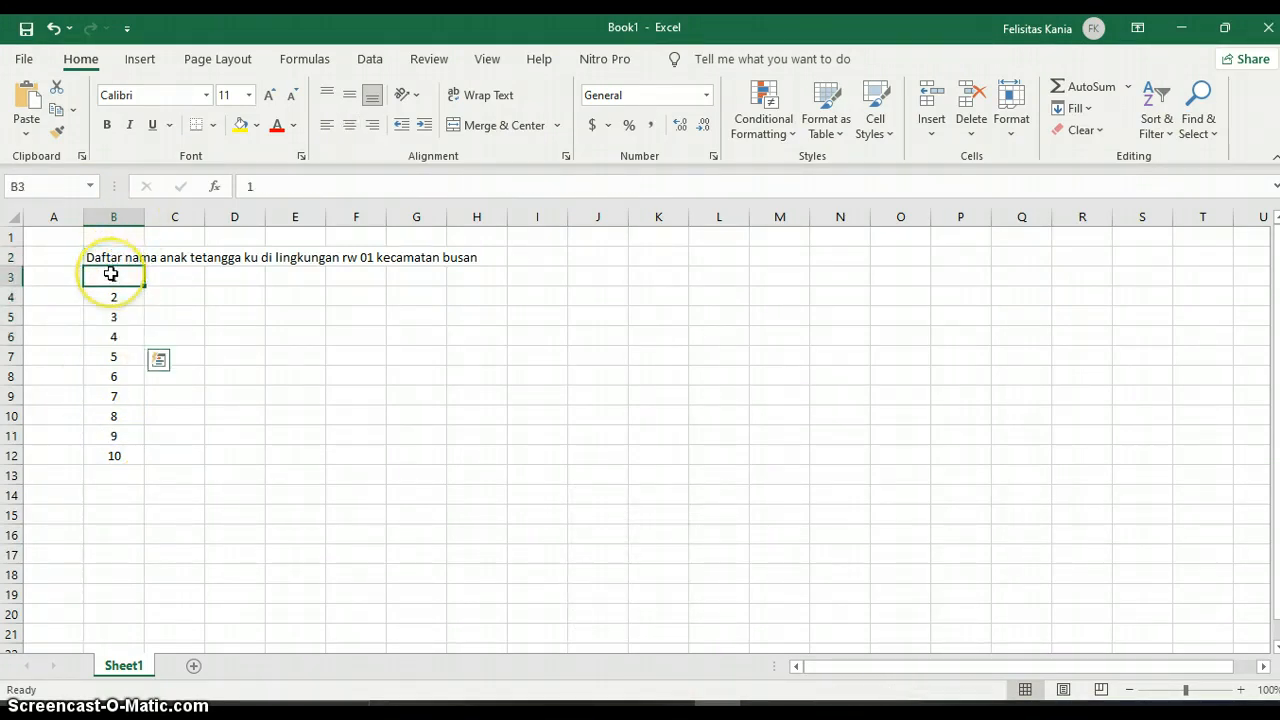
pyautogui.hotkey('shift', 'Down')
pyautogui.hotkey('shift', 'Down')
pyautogui.hotkey('shift', 'Down')
pyautogui.hotkey('shift', 'Down')
pyautogui.hotkey('shift', 'Down')
pyautogui.hotkey('shift', 'Down')
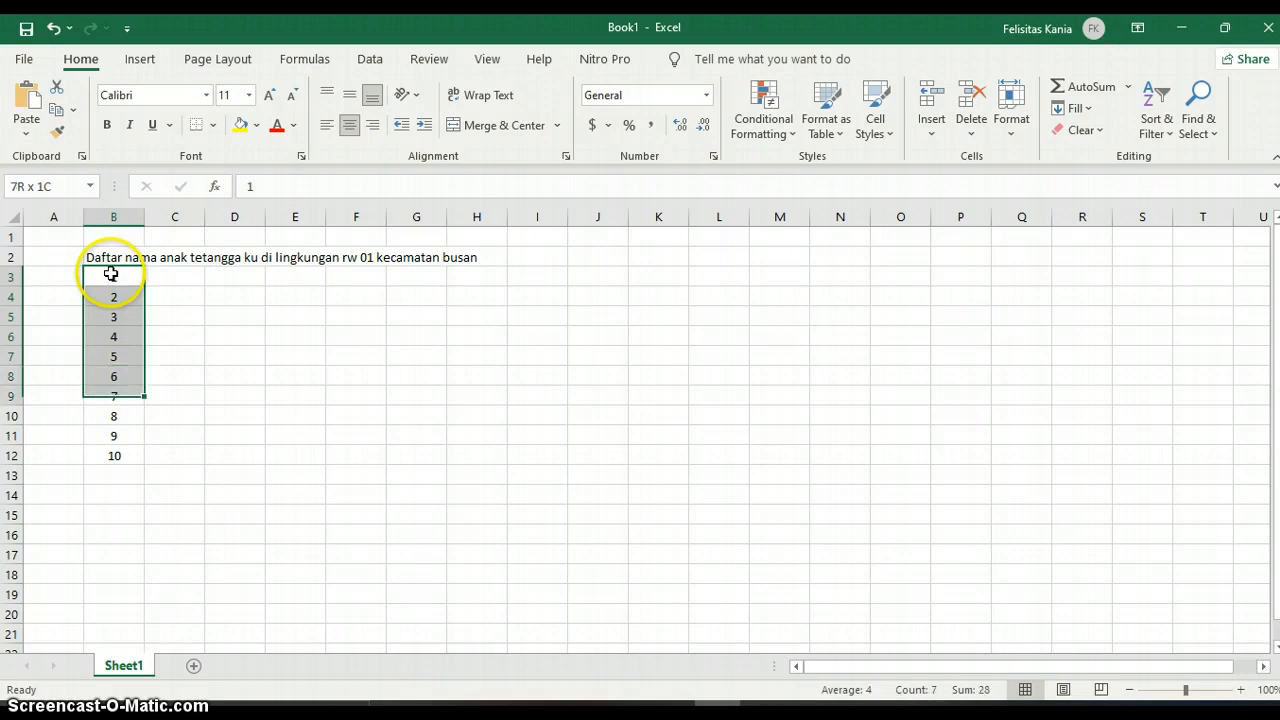
pyautogui.hotkey('shift', 'Down')
pyautogui.hotkey('shift', 'Down')
pyautogui.hotkey('shift', 'Down')
pyautogui.hotkey('shift', 'Down')
pyautogui.hotkey('shift', 'Down')
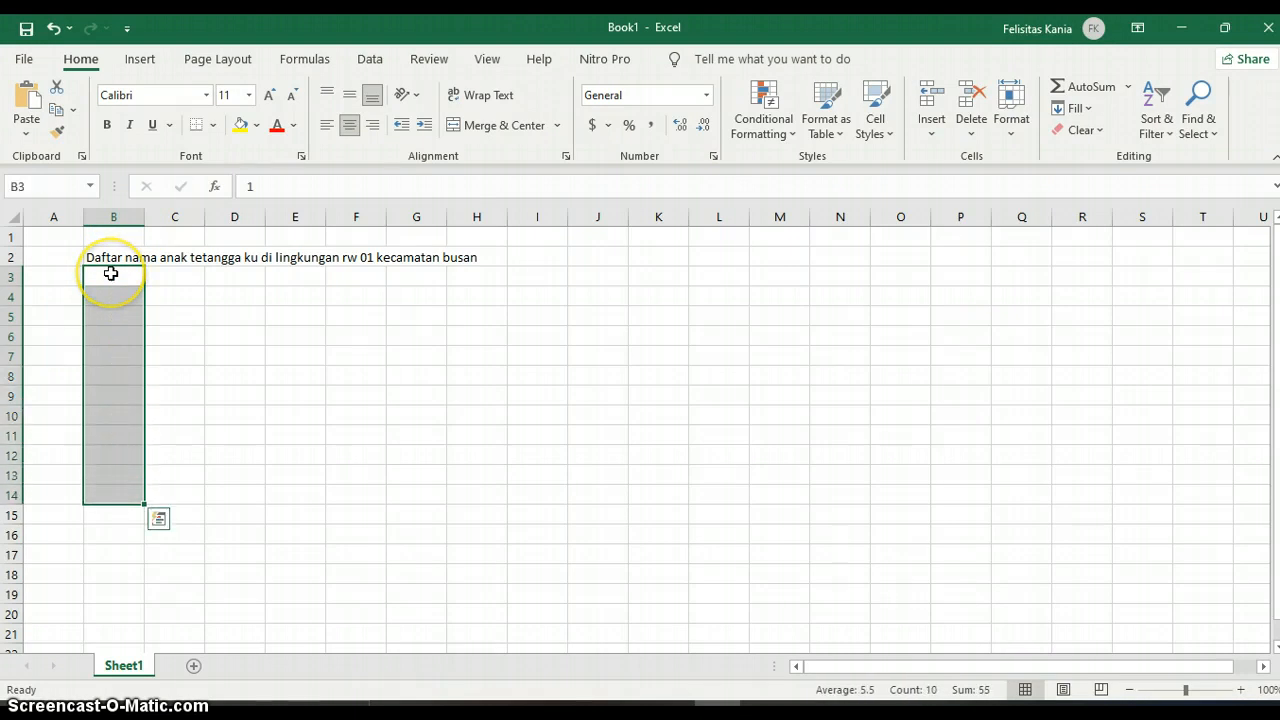
pyautogui.press('Delete')
# Step: Enter the column headers NO, NAMA, USIA, ALAMAT and PEKERJAAN in cells B3 to F3
pyautogui.click(111, 274)
pyautogui.write('NO')
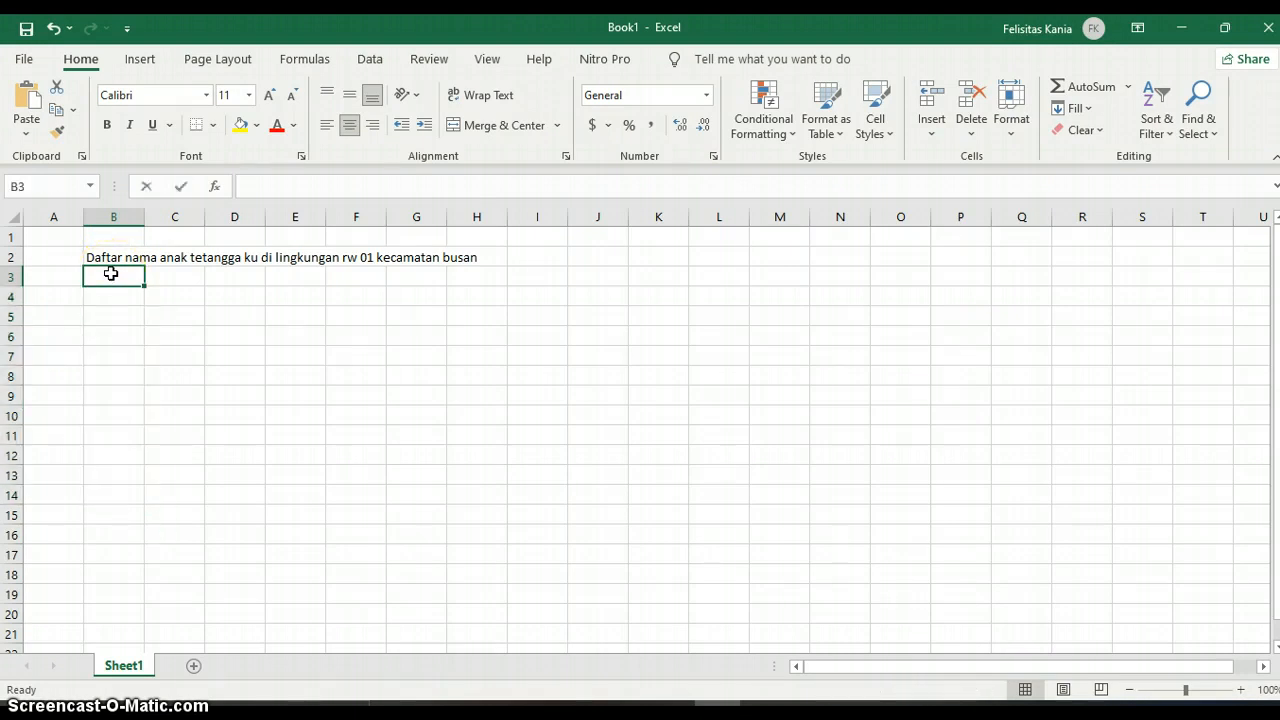
pyautogui.press('Tab')
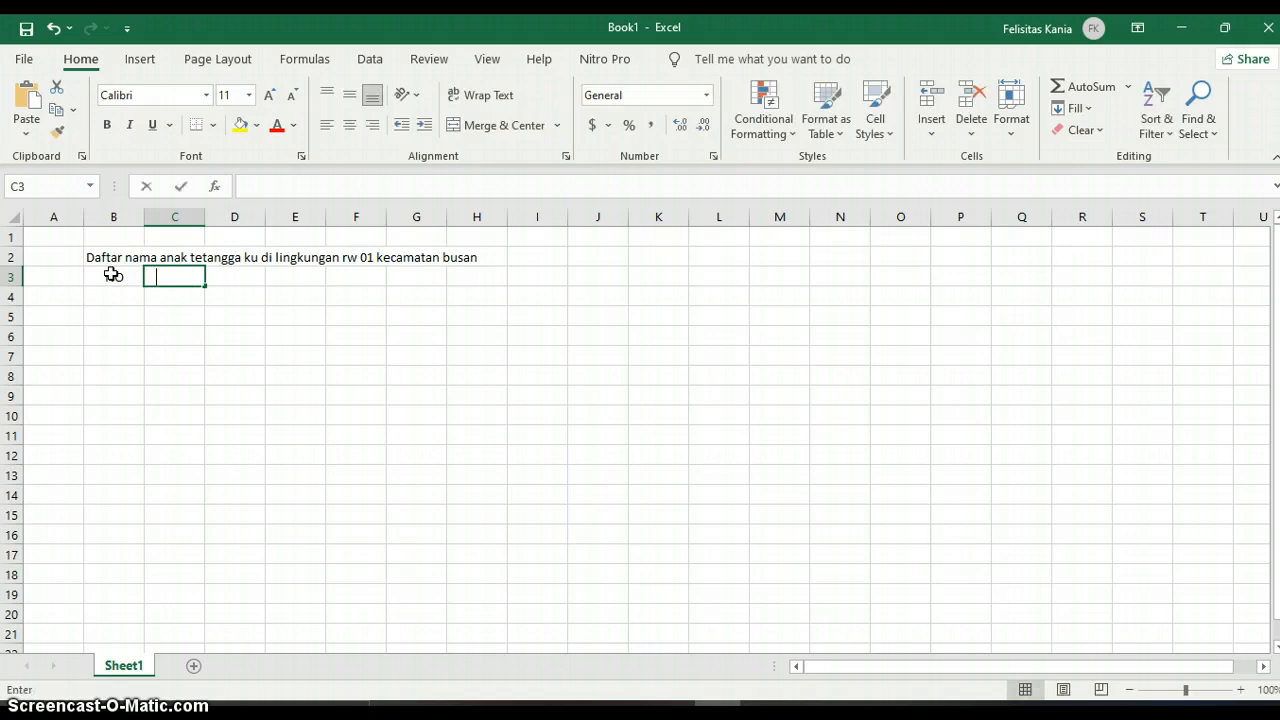
pyautogui.write('NAMA')
pyautogui.press('Tab')
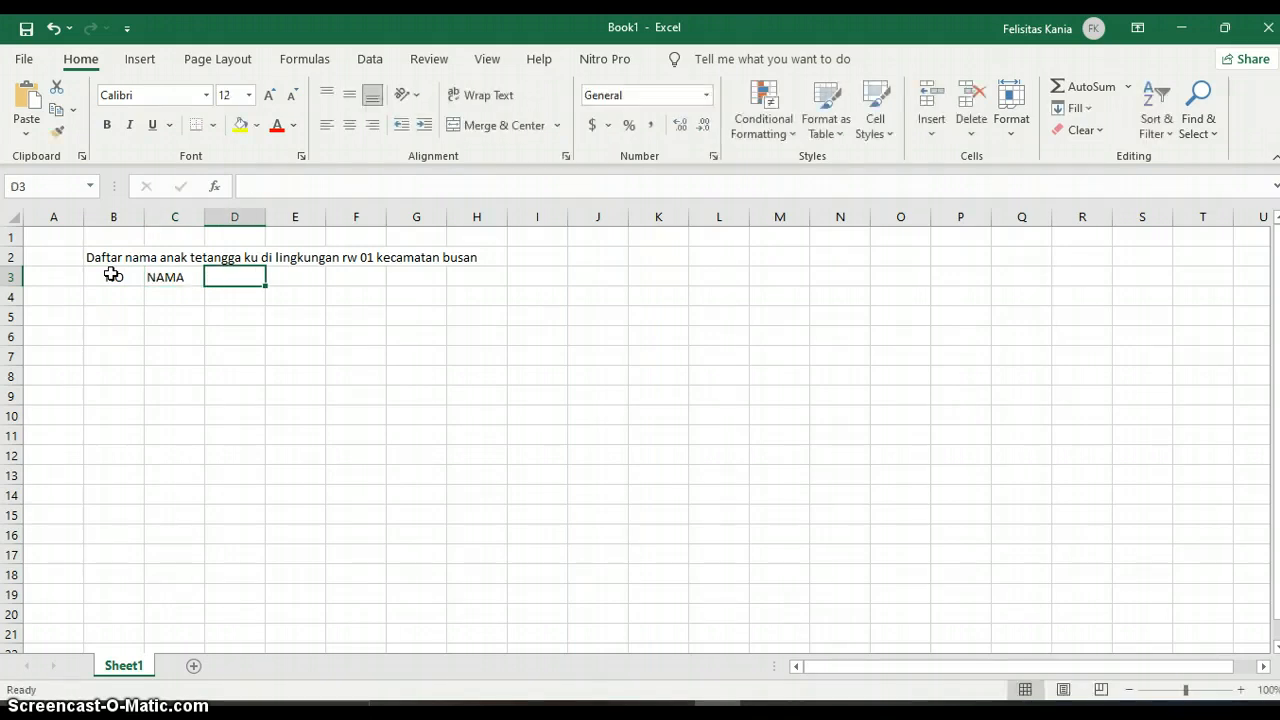
pyautogui.write('USIA')
pyautogui.press('Tab')
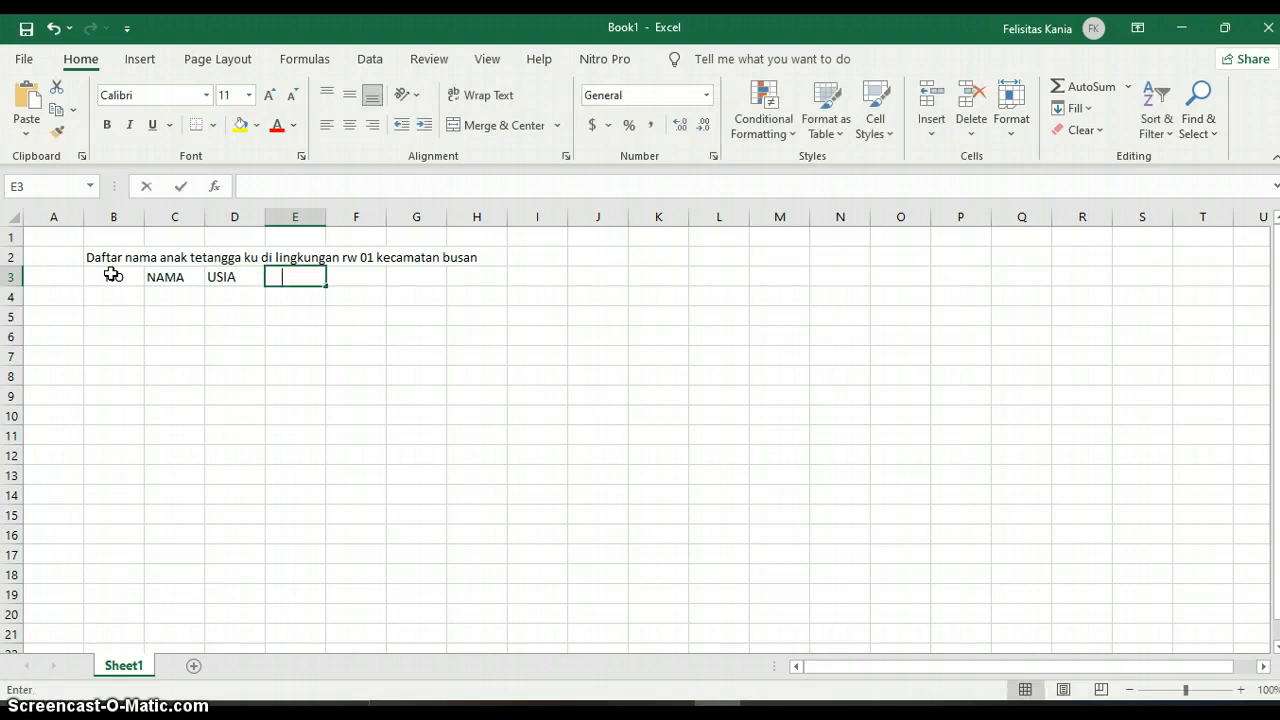
pyautogui.write('ALAMAT')
pyautogui.press('Tab')
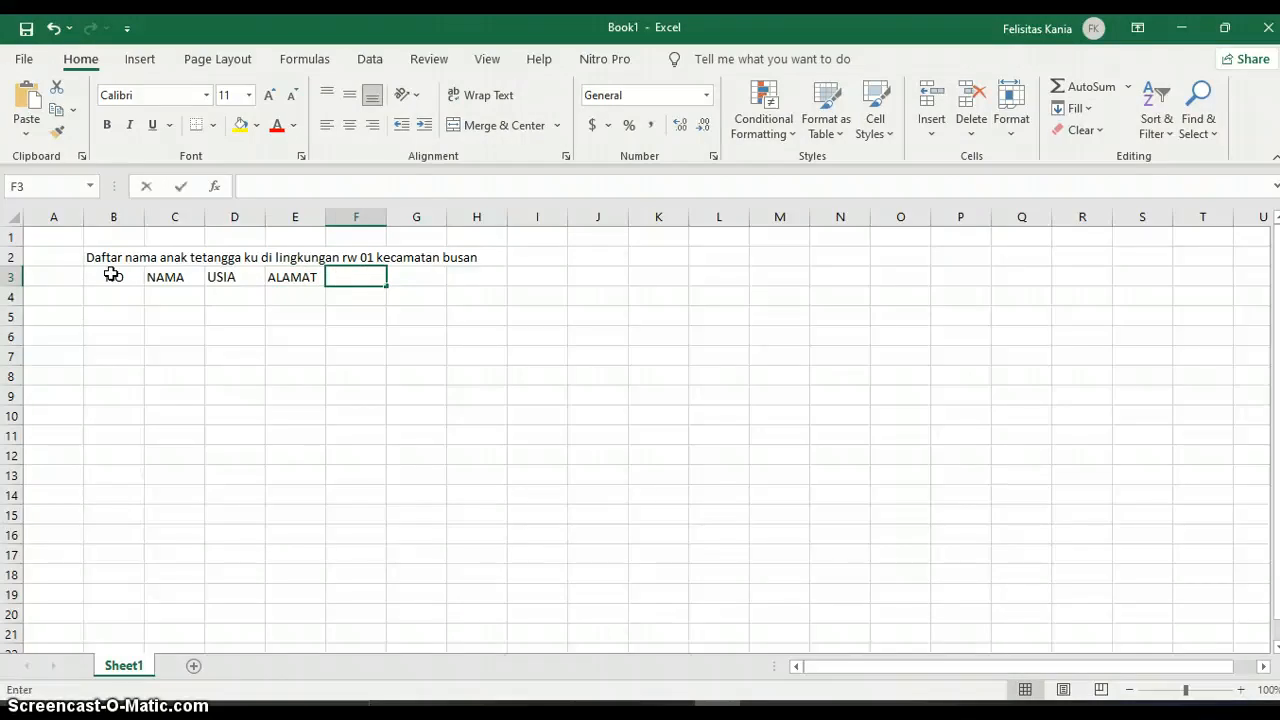
pyautogui.write('PEKERJAAN')
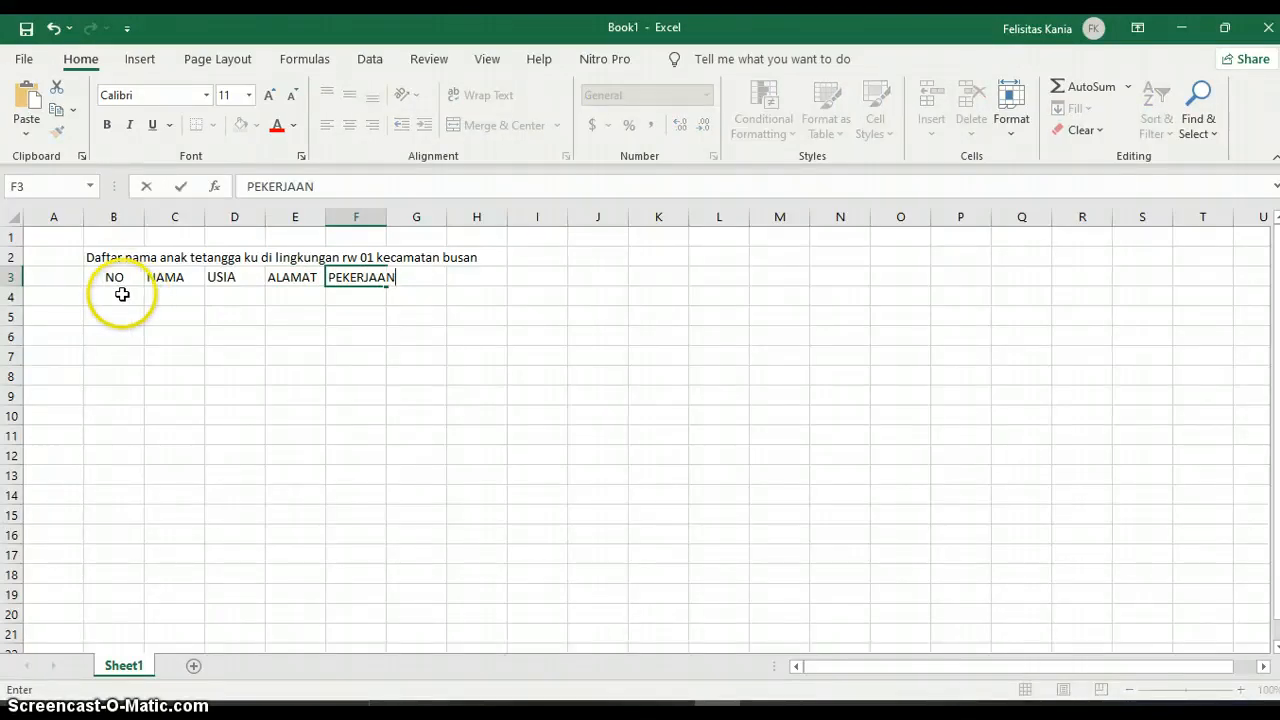
# Step: Number the rows under the NO header from 1 to 10 as a filled series in cells B4 to B13
pyautogui.click(121, 294)
pyautogui.write('1')
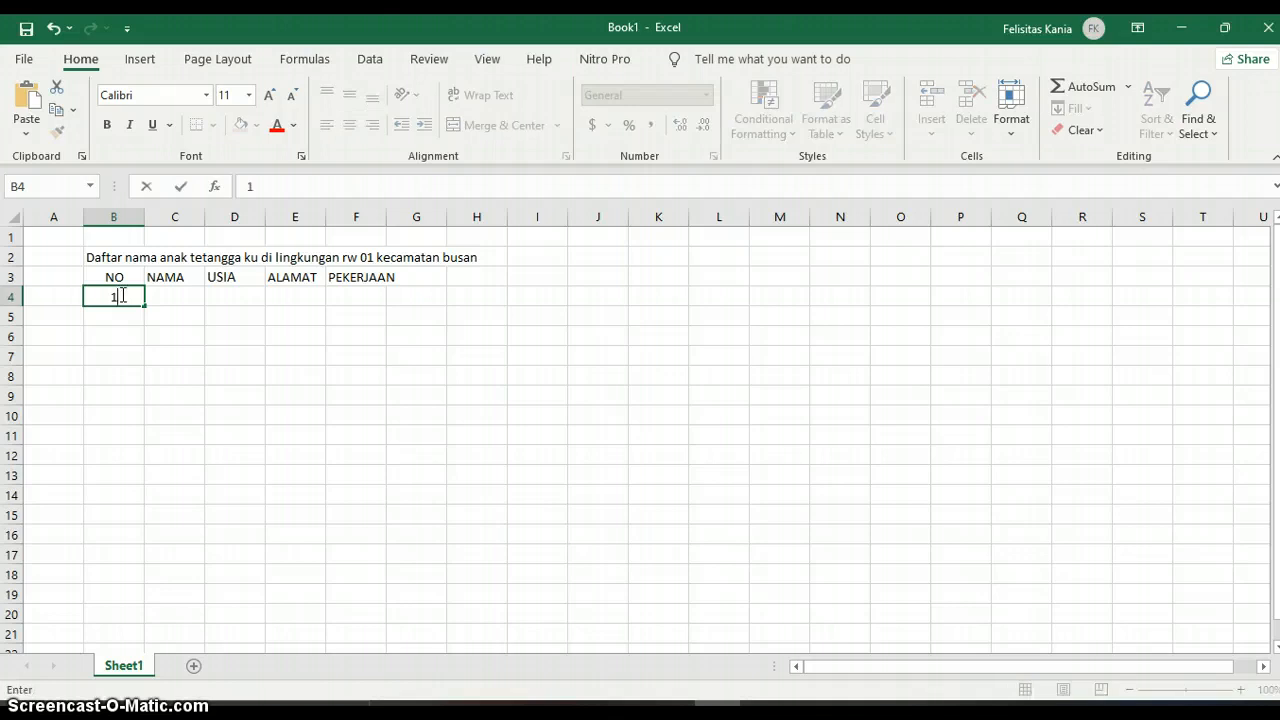
pyautogui.click(117, 317)
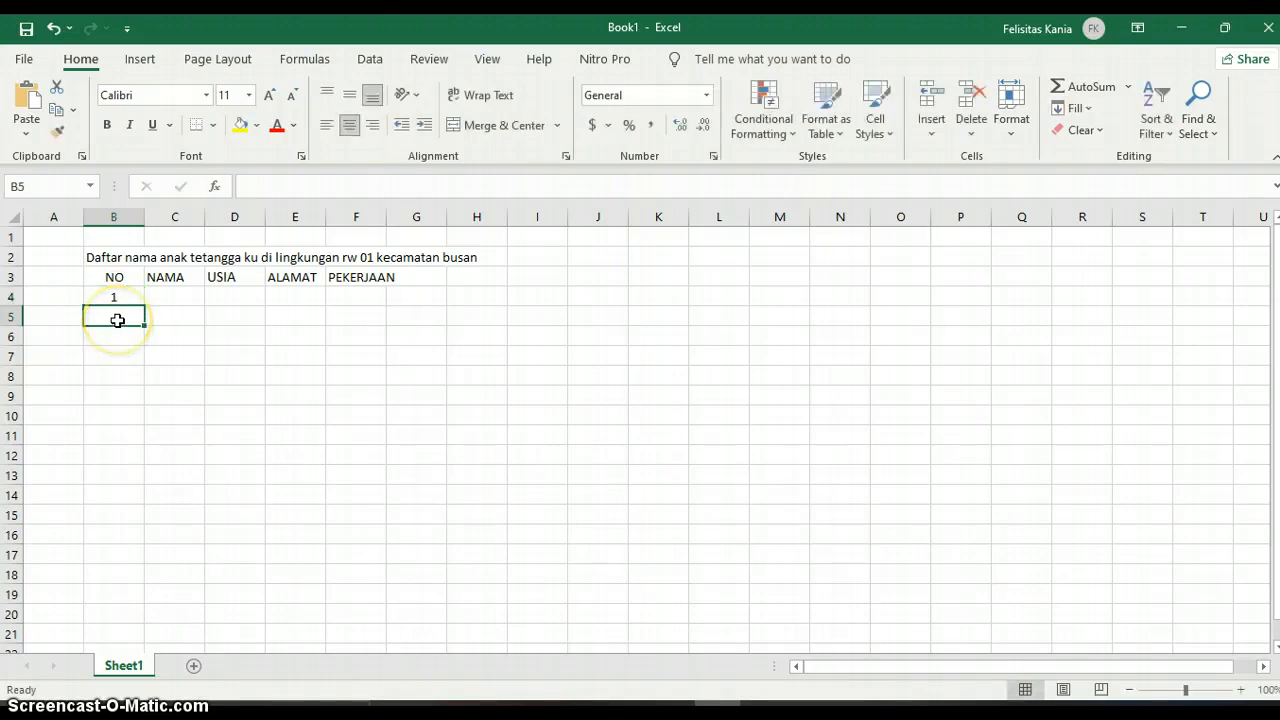
pyautogui.write('2')
pyautogui.click(117, 297)
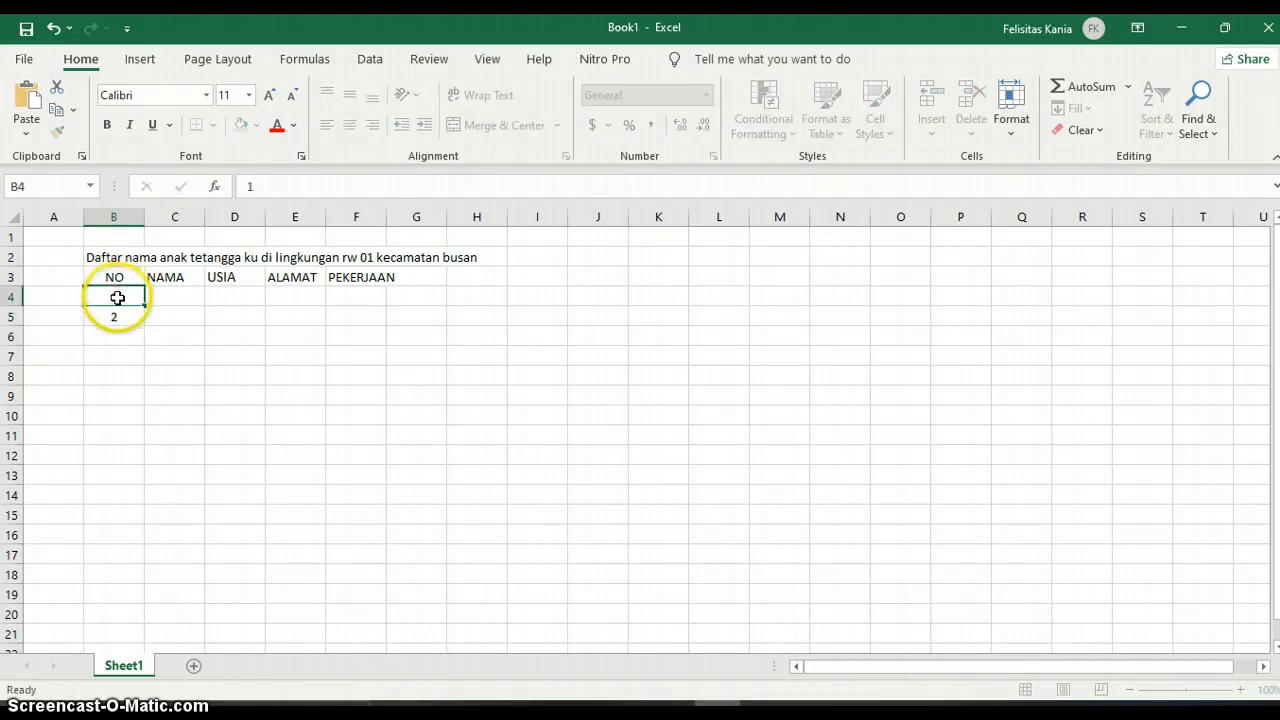
pyautogui.moveTo(117, 297); pyautogui.dragTo(117, 317)
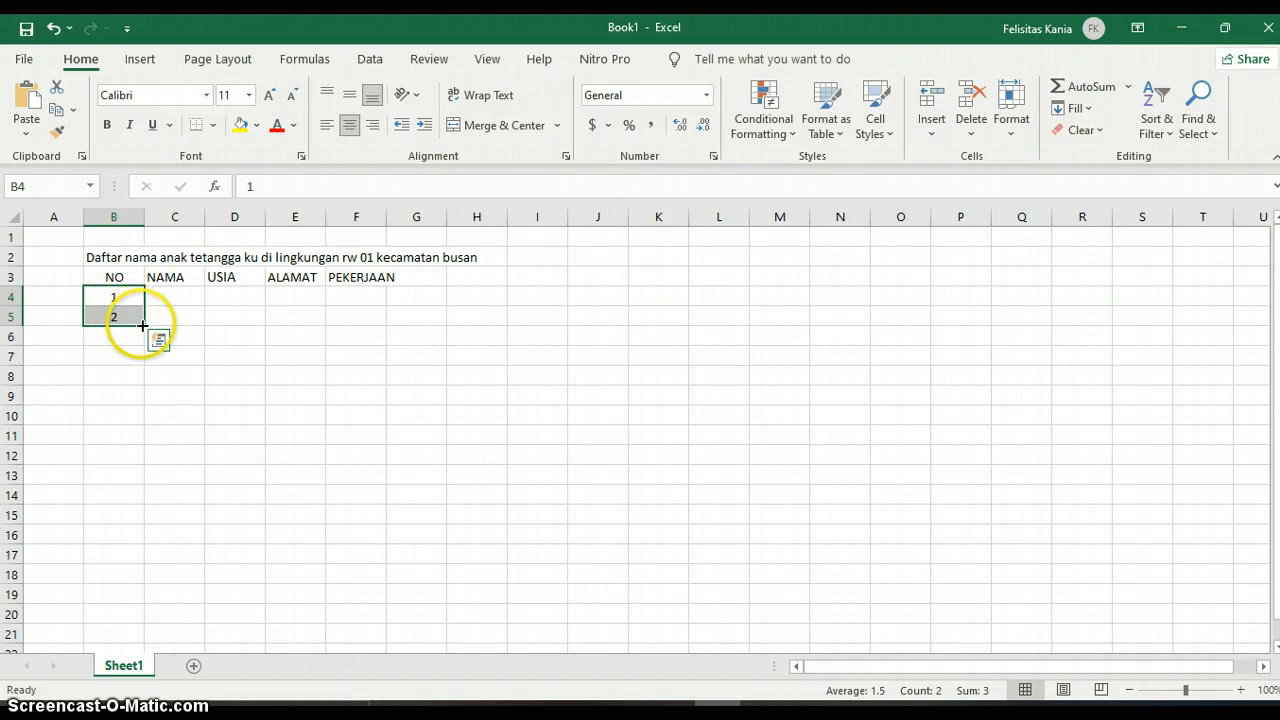
pyautogui.moveTo(143, 325); pyautogui.dragTo(143, 325)
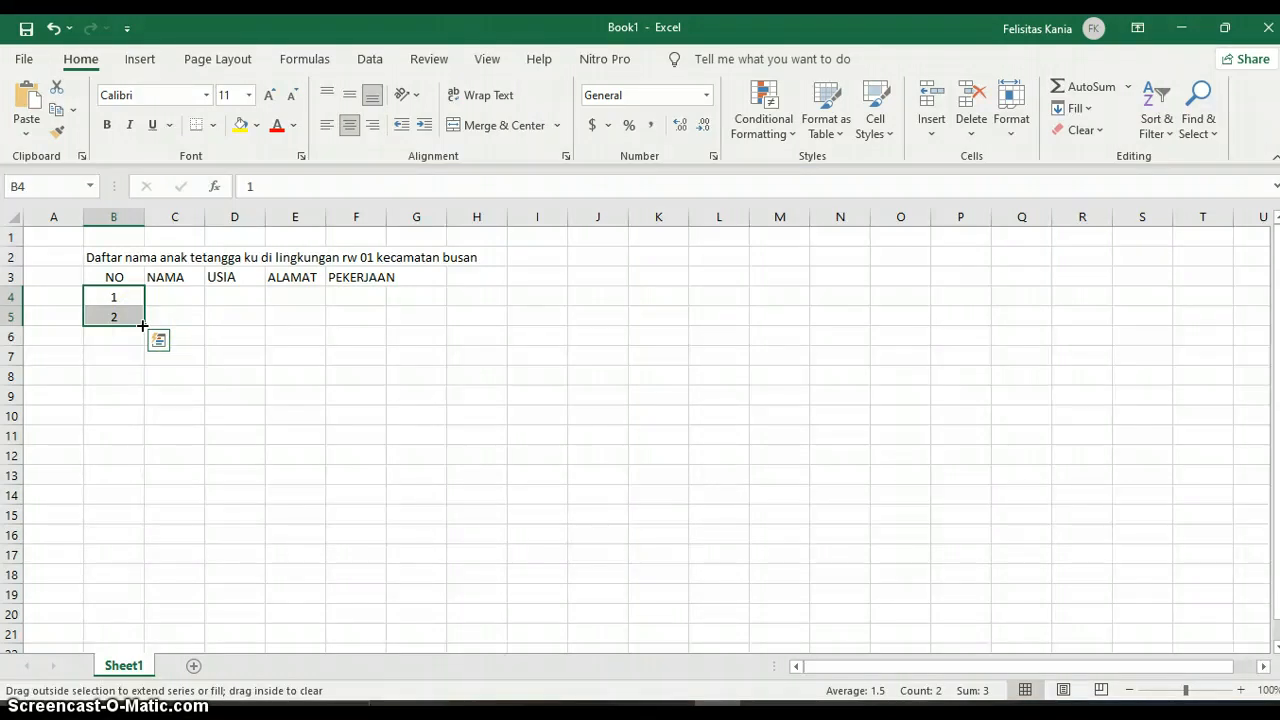
pyautogui.moveTo(143, 325); pyautogui.dragTo(134, 480)
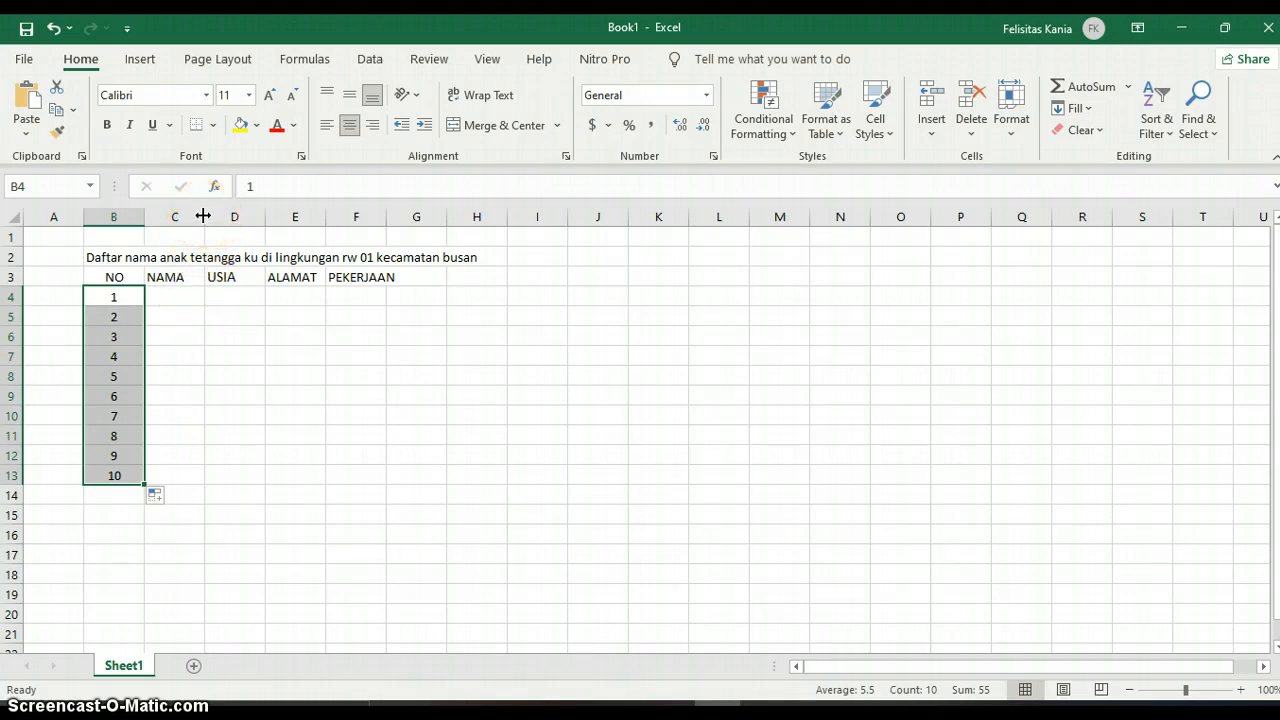
# Step: Widen the NAMA column C to about three times its default width
pyautogui.moveTo(203, 216); pyautogui.dragTo(264, 216)
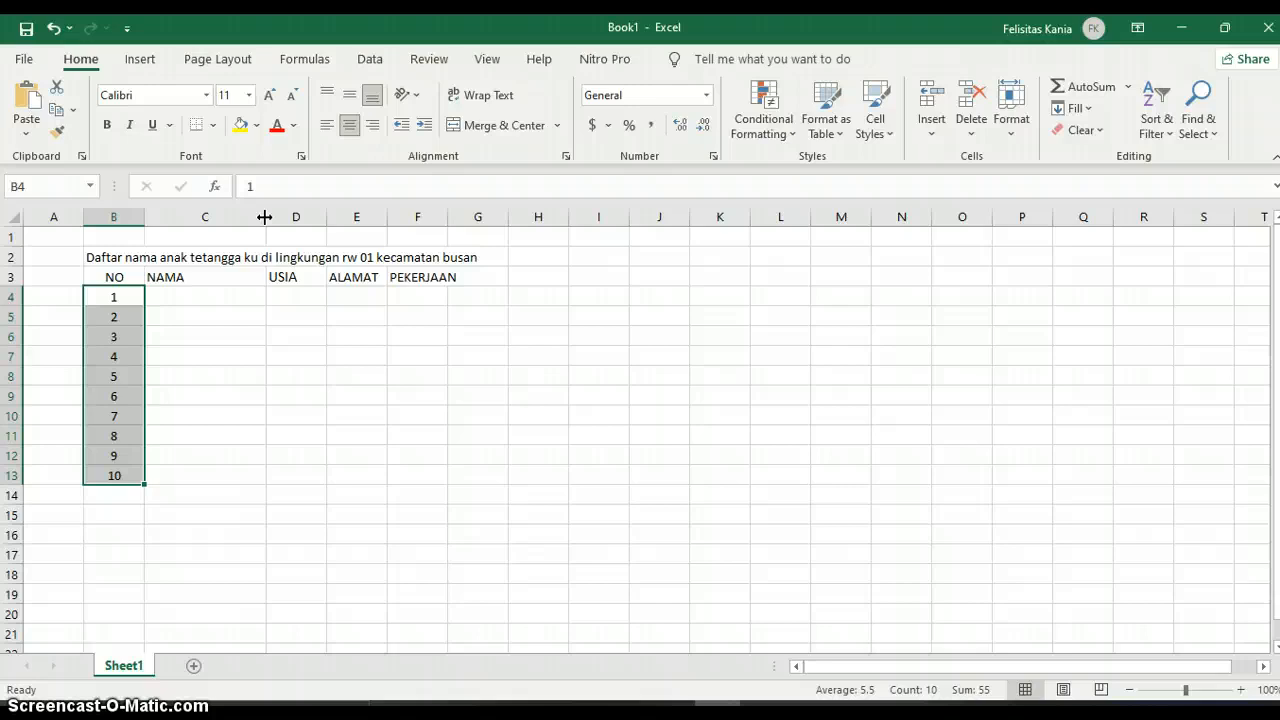
pyautogui.moveTo(264, 216); pyautogui.dragTo(325, 220)
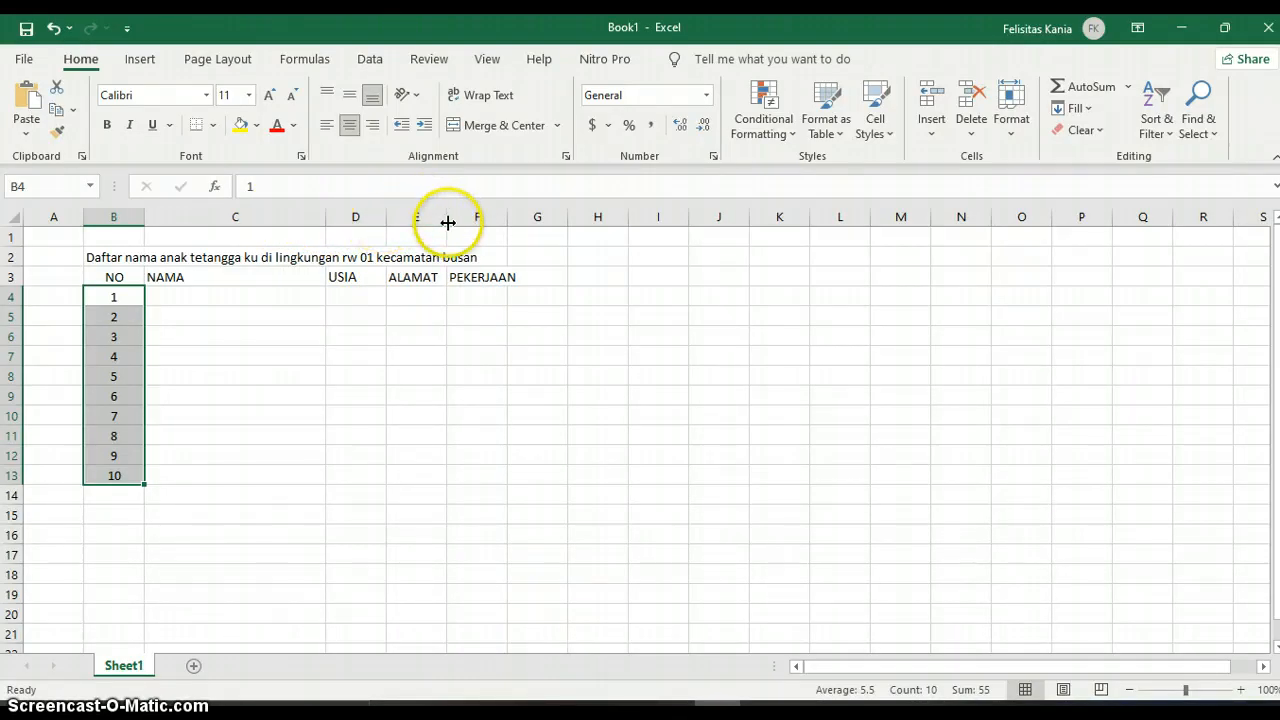
# Step: Widen columns E and F to about the width of column C and centre the headers in cells B3 to F3
pyautogui.moveTo(448, 220); pyautogui.dragTo(747, 218)
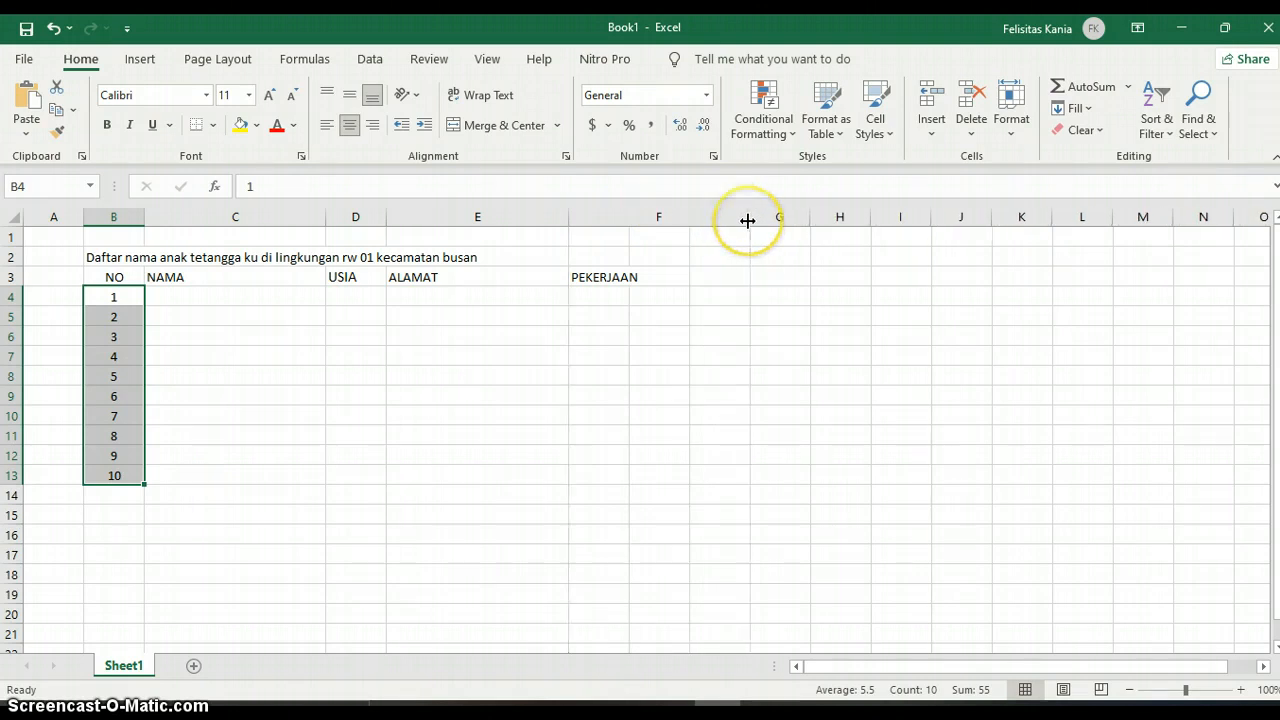
pyautogui.click(107, 275)
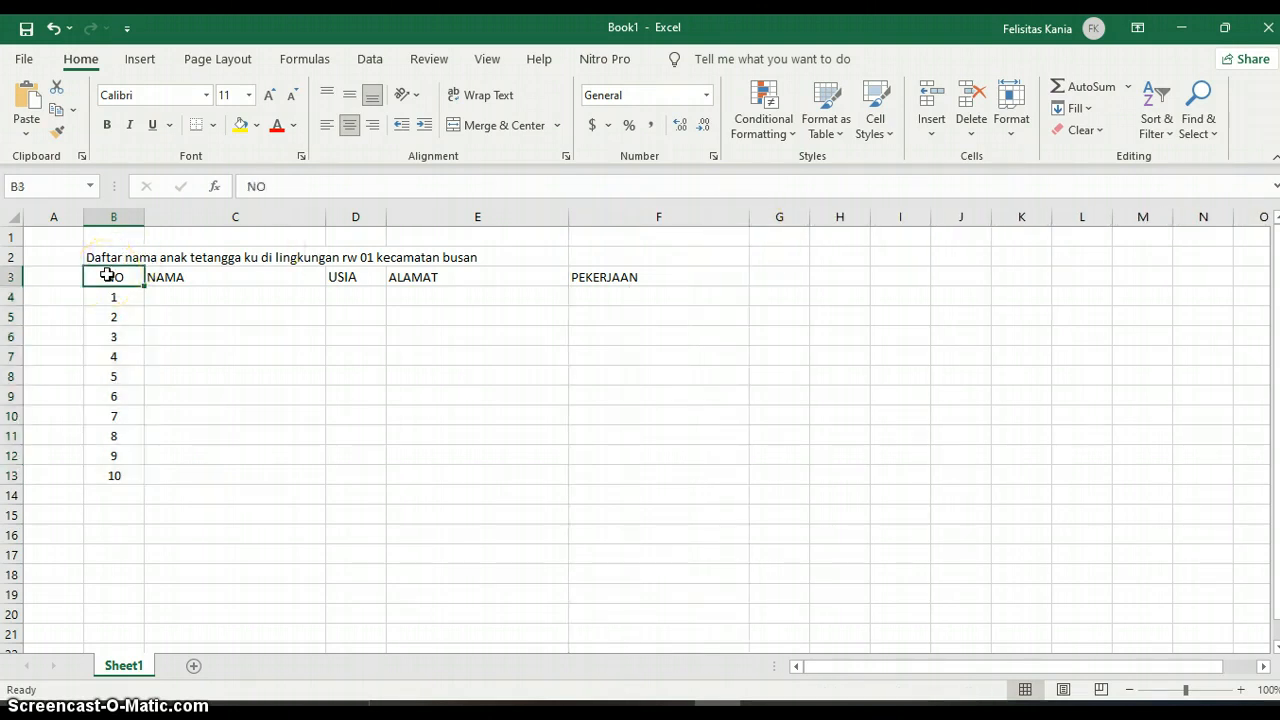
pyautogui.hotkey('shift', 'Right')
pyautogui.hotkey('shift', 'Right')
pyautogui.hotkey('shift', 'Right')
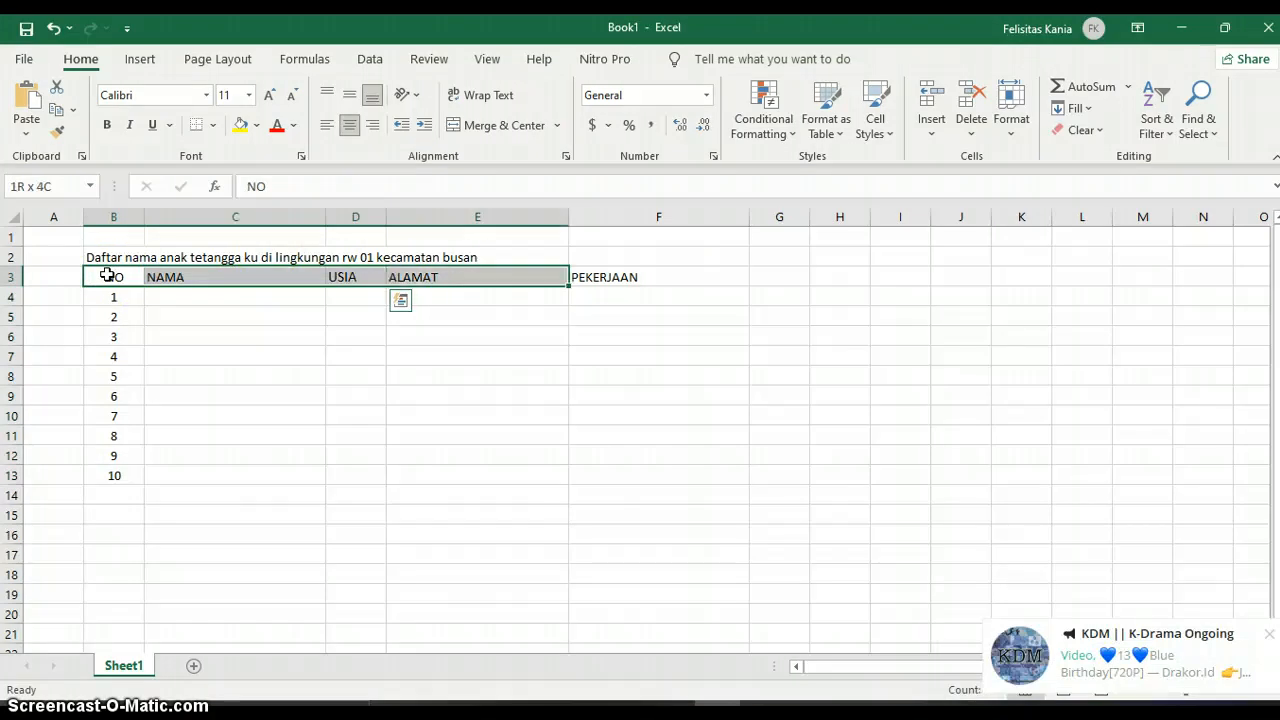
pyautogui.hotkey('shift', 'Right')
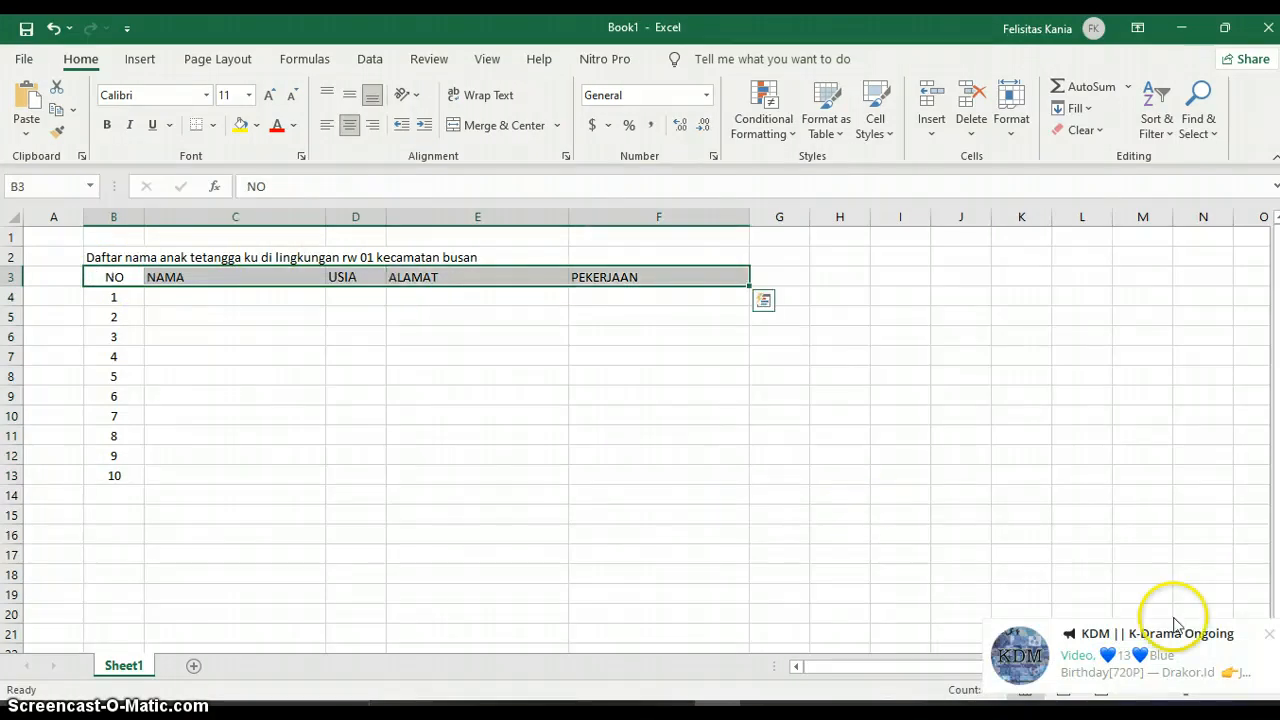
pyautogui.click(1268, 634)
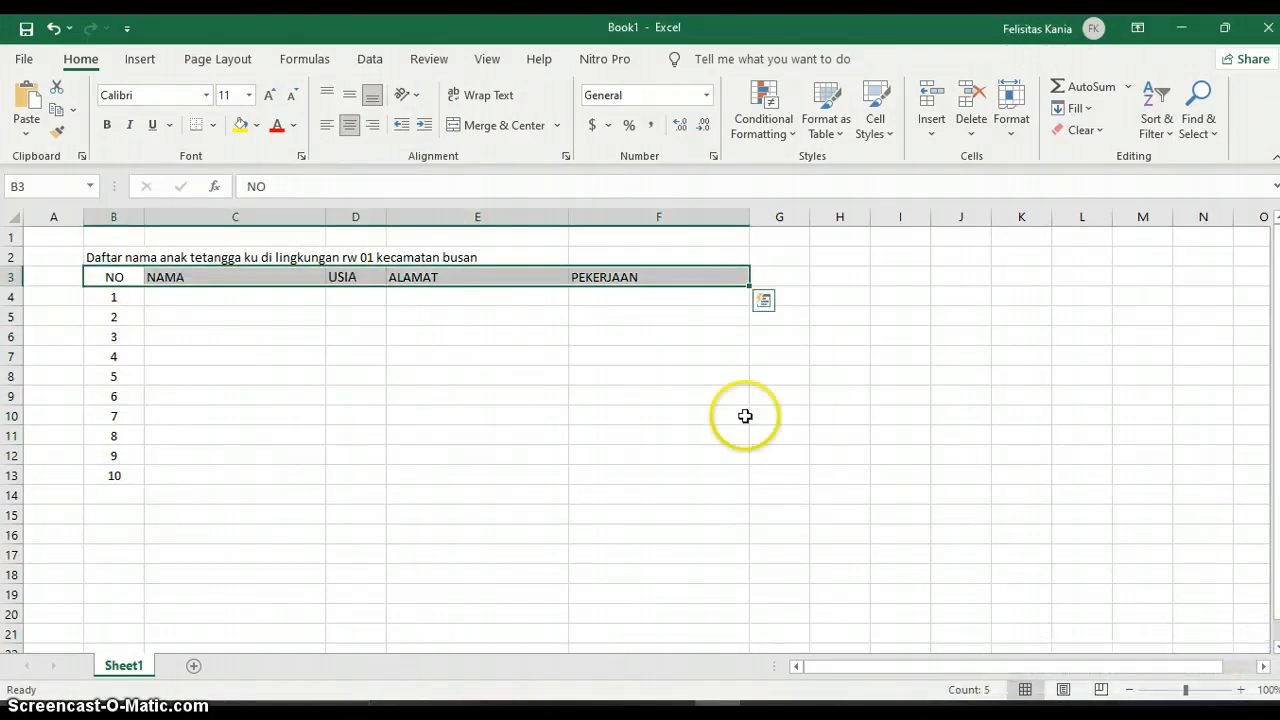
pyautogui.click(350, 128)
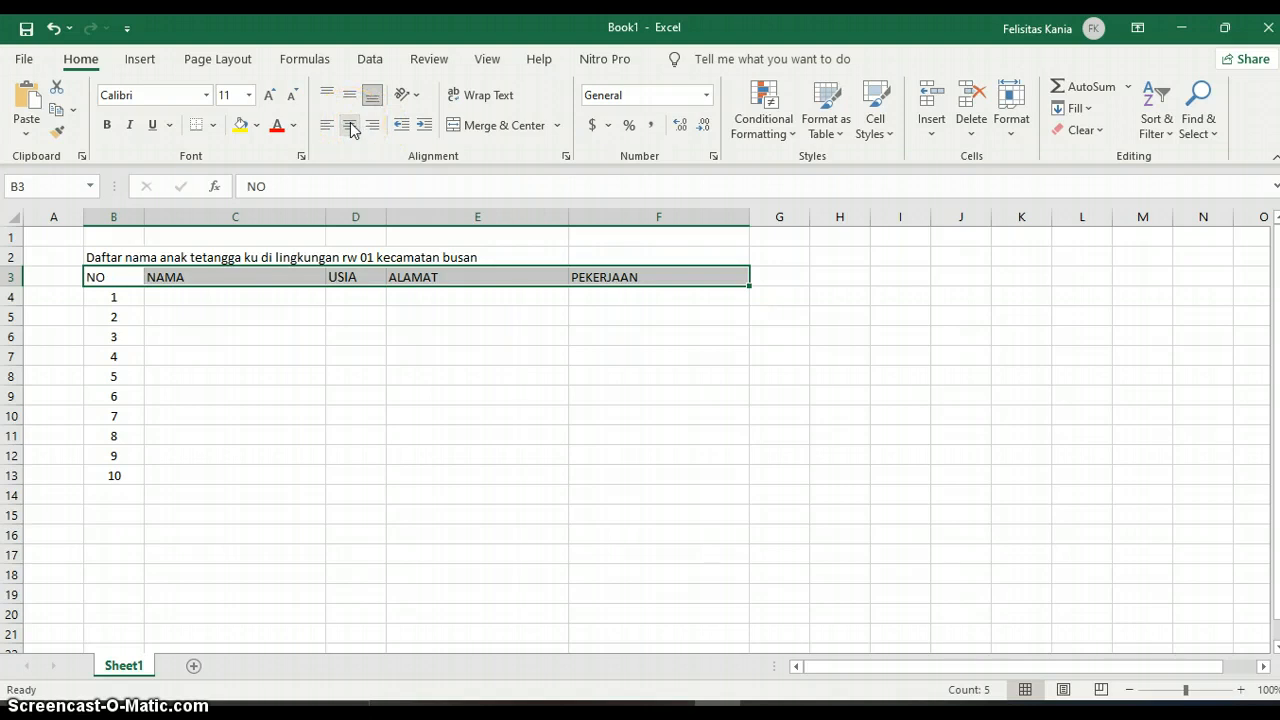
pyautogui.click(350, 125)
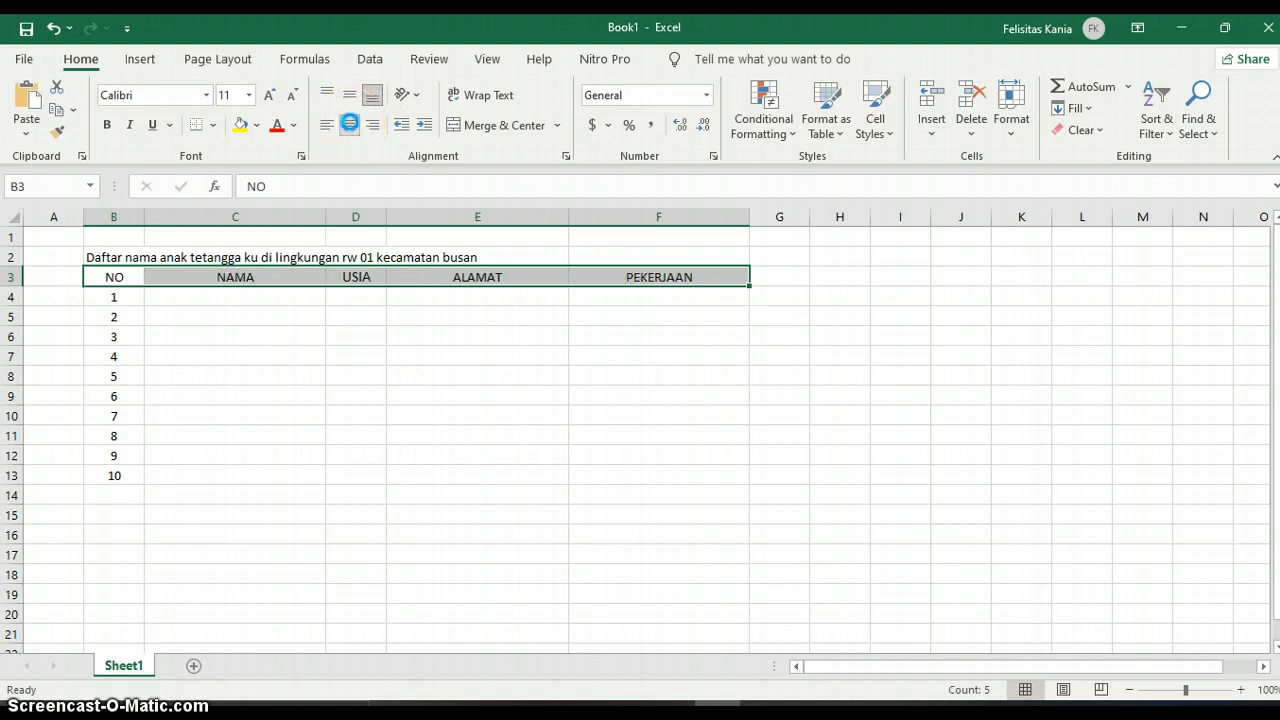
# Step: Enter SONG JOONG KI as the first name under the NAMA header in cell C4
pyautogui.click(236, 300)
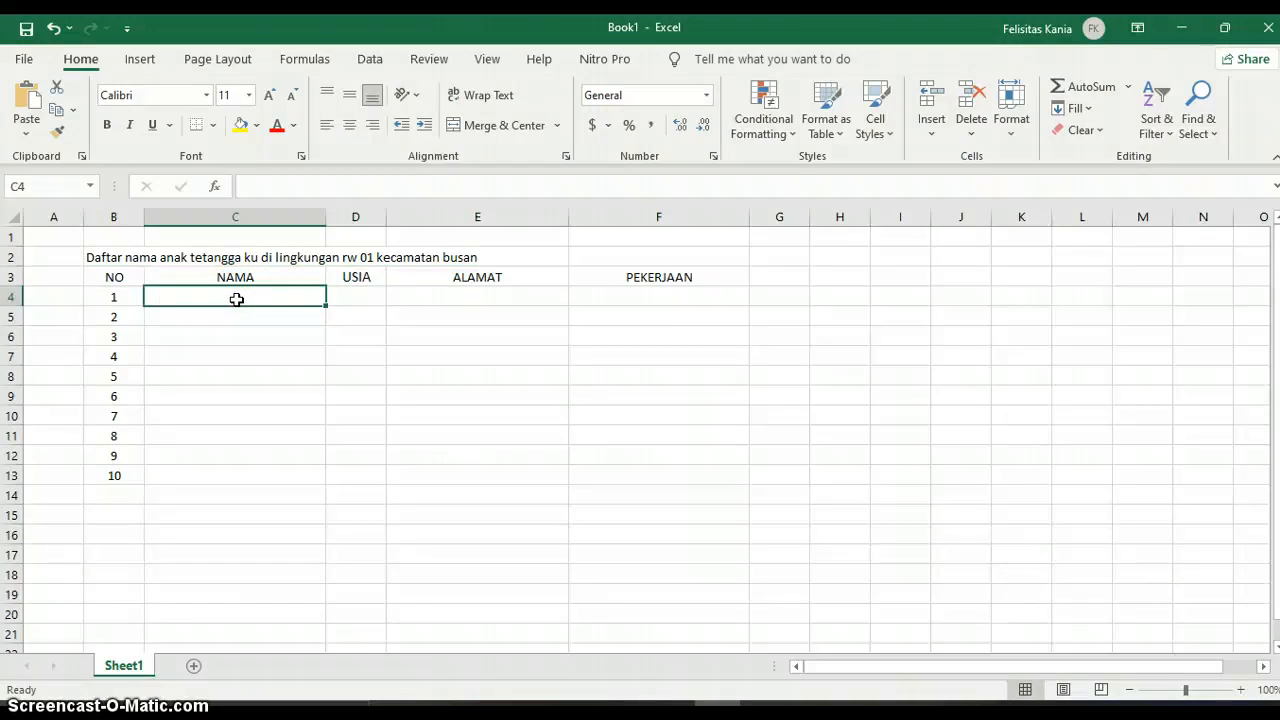
pyautogui.doubleClick(237, 300)
pyautogui.write('SONG')
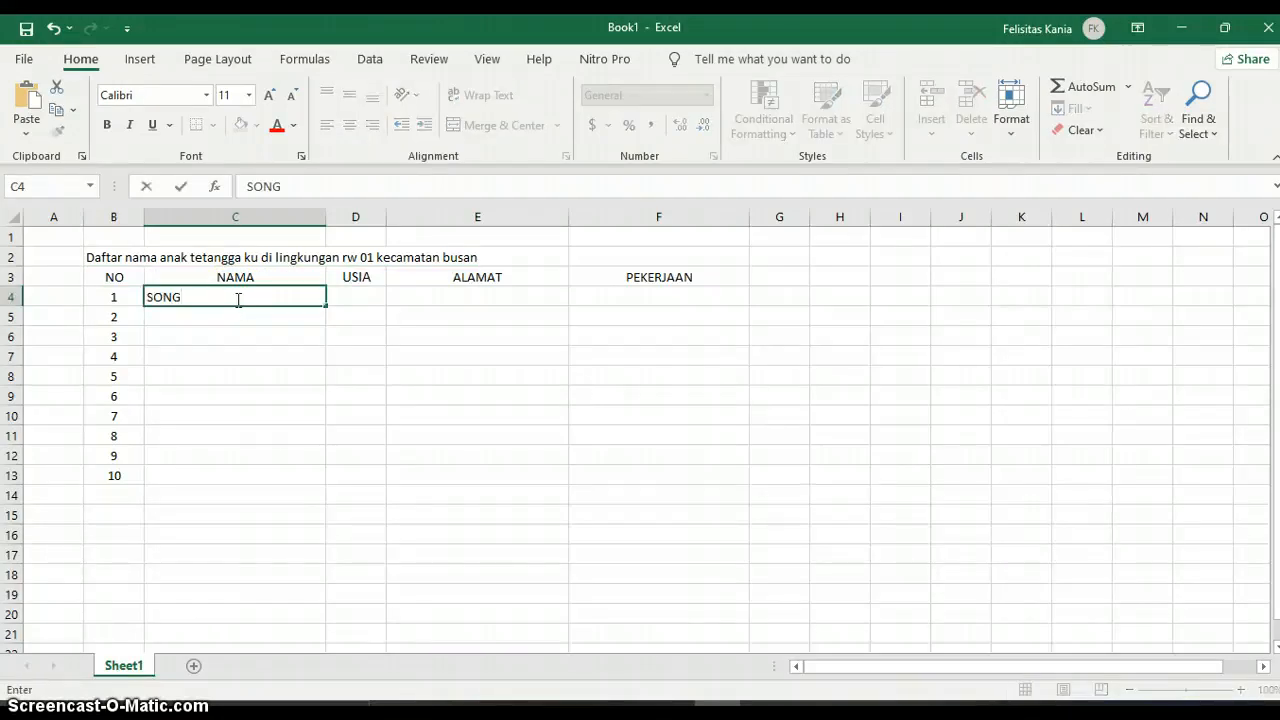
pyautogui.write(' J OONG')
pyautogui.press('Return')
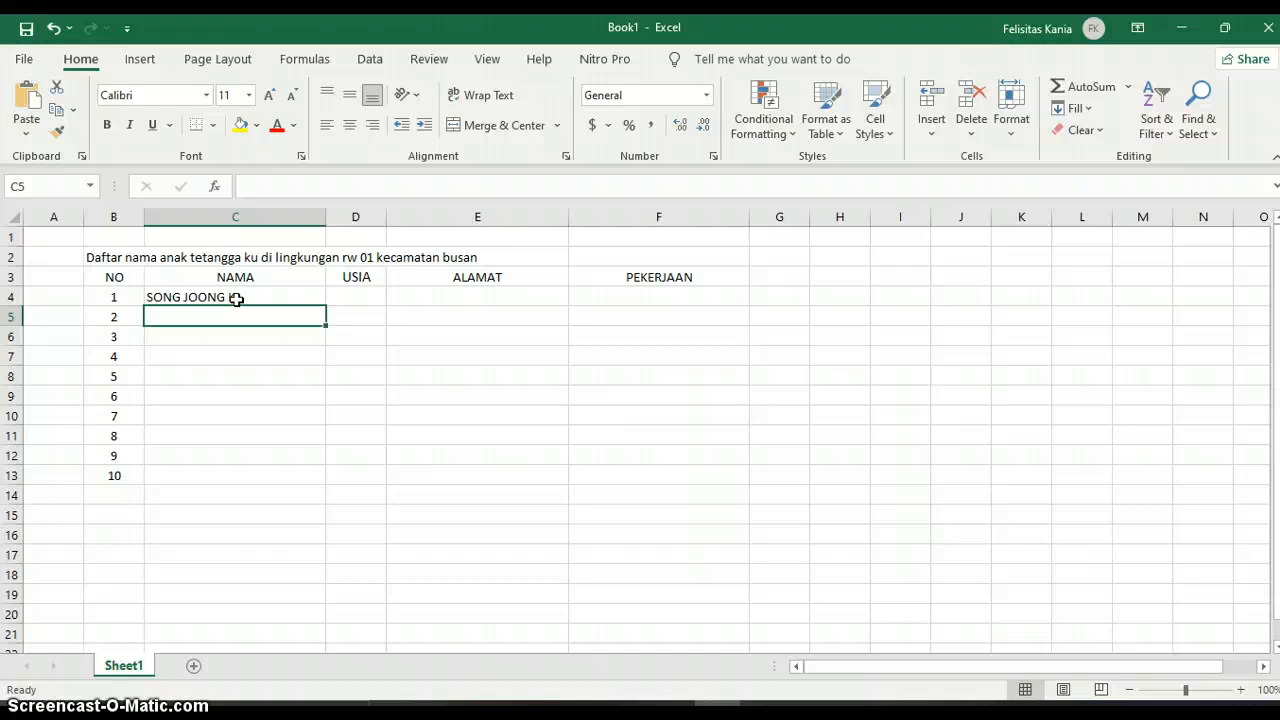
# Step: Enter LEE SEUNG GIE as the second name in cell C5
pyautogui.write('LEESEUNG')
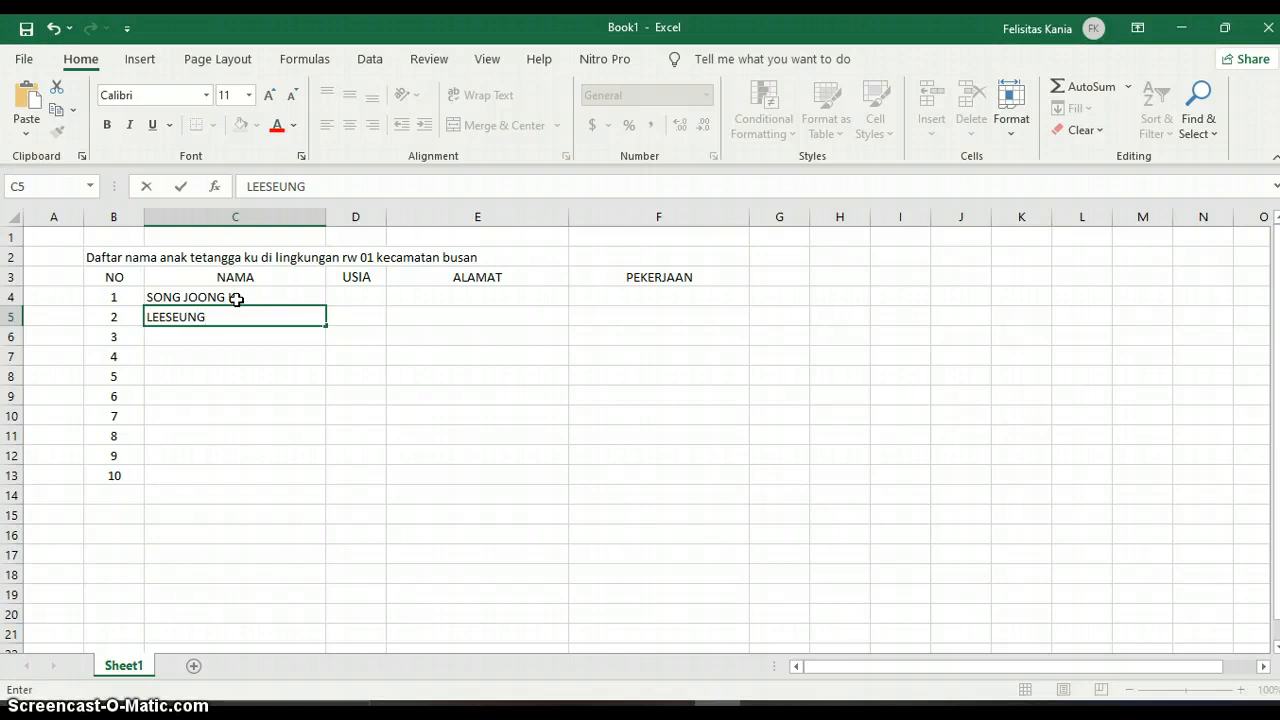
pyautogui.press('Left')
pyautogui.press('Delete')
pyautogui.press('Delete')
pyautogui.press('Delete')
pyautogui.press('Delete')
pyautogui.press('Delete')
pyautogui.write('E SEUNG GI')
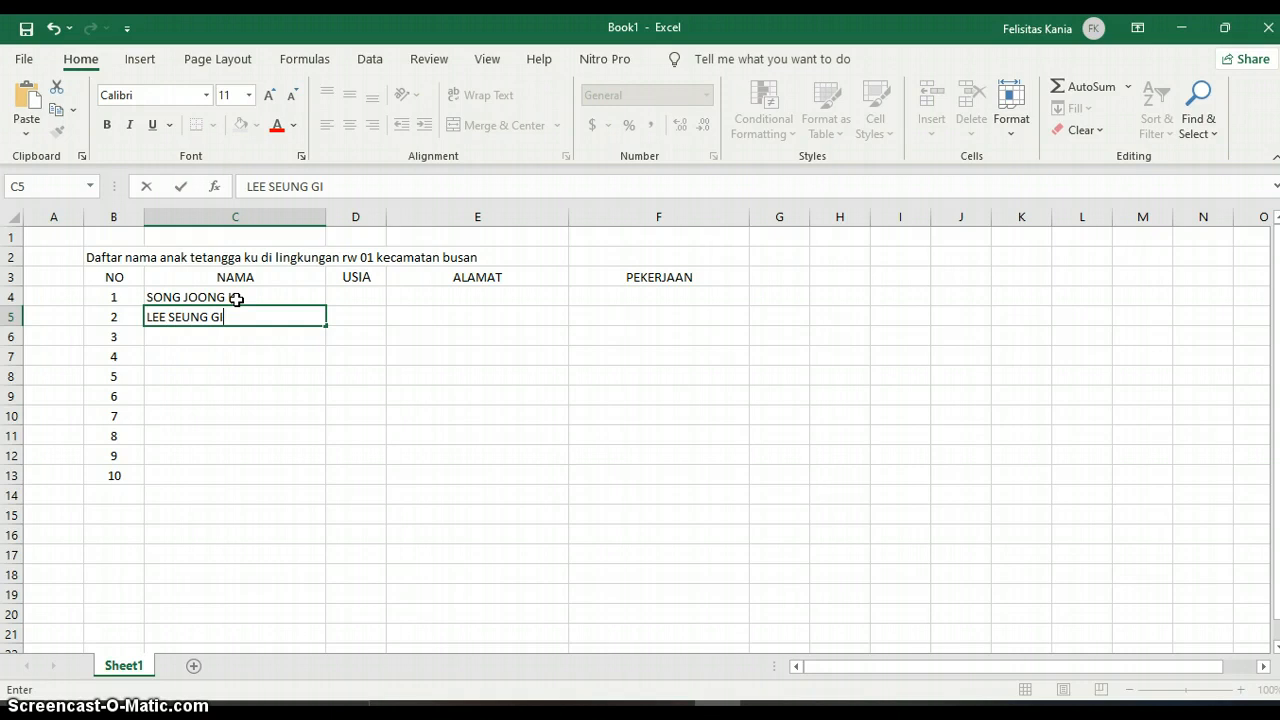
pyautogui.write('E')
pyautogui.press('Return')
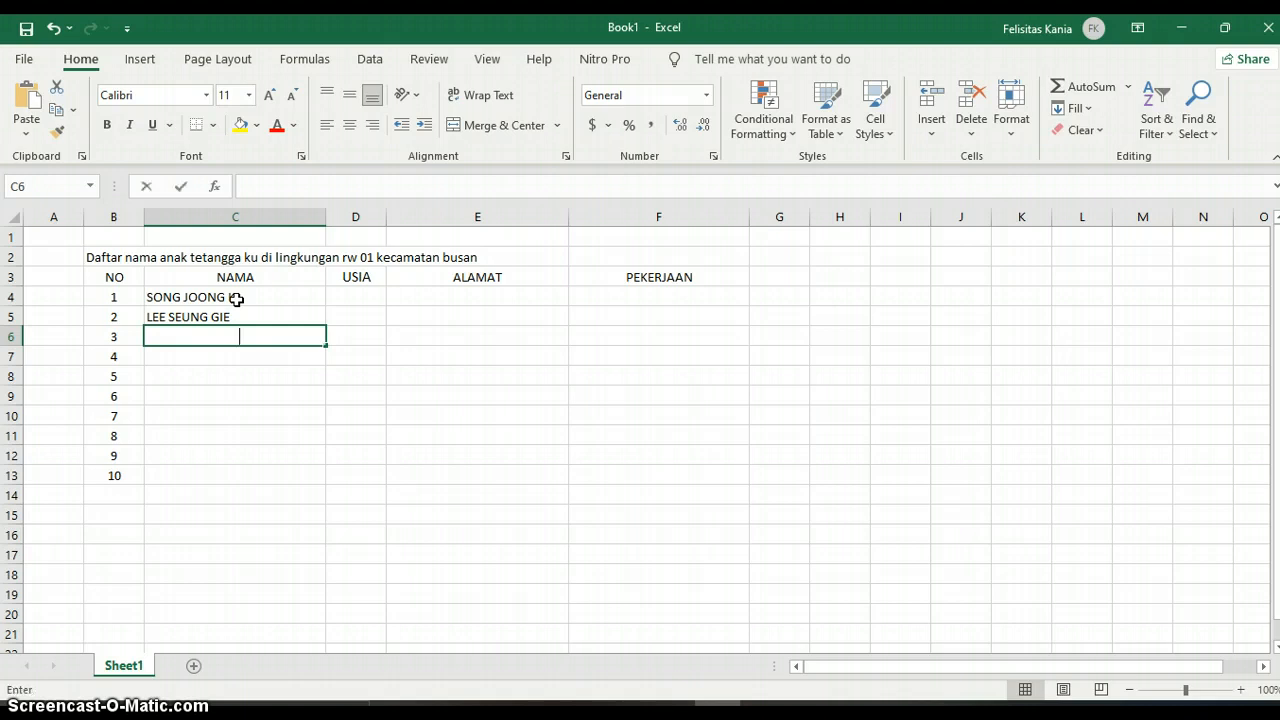
# Step: Enter the names SONG KANG and EUNWO in cells C6 and C7
pyautogui.write('SONG')
pyautogui.press('BackSpace')
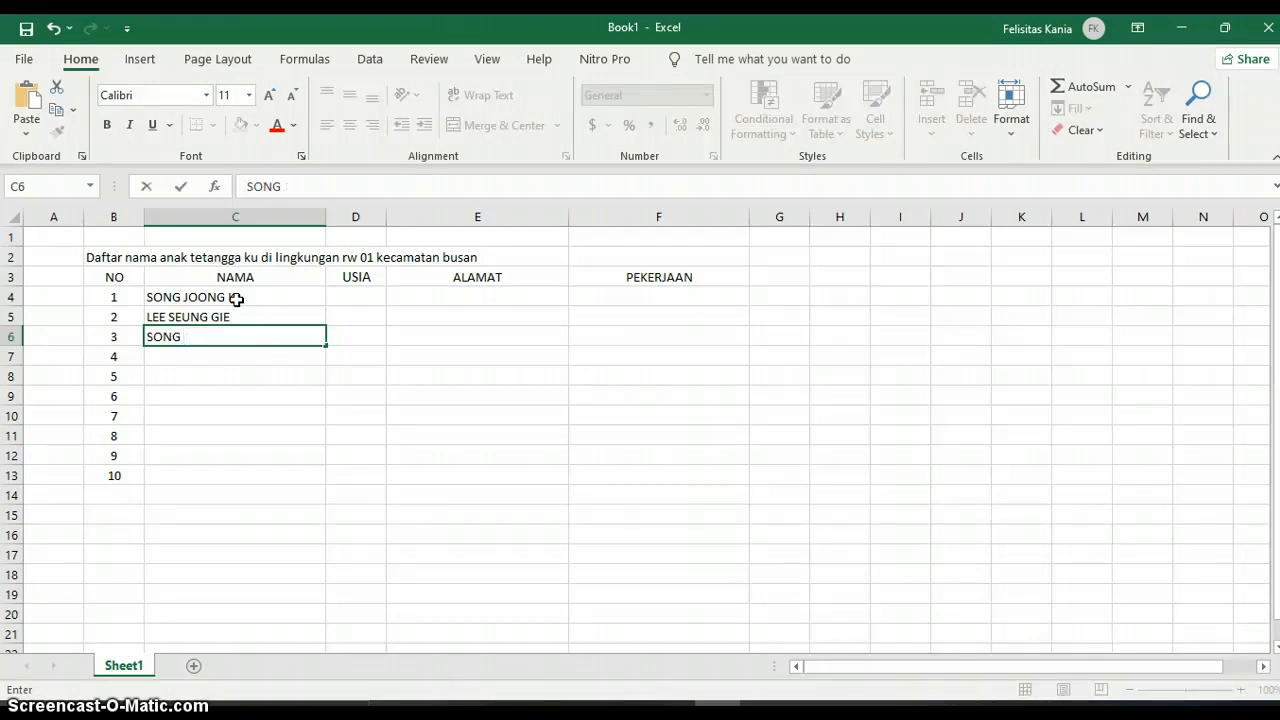
pyautogui.write('KANG')
pyautogui.press('Return')
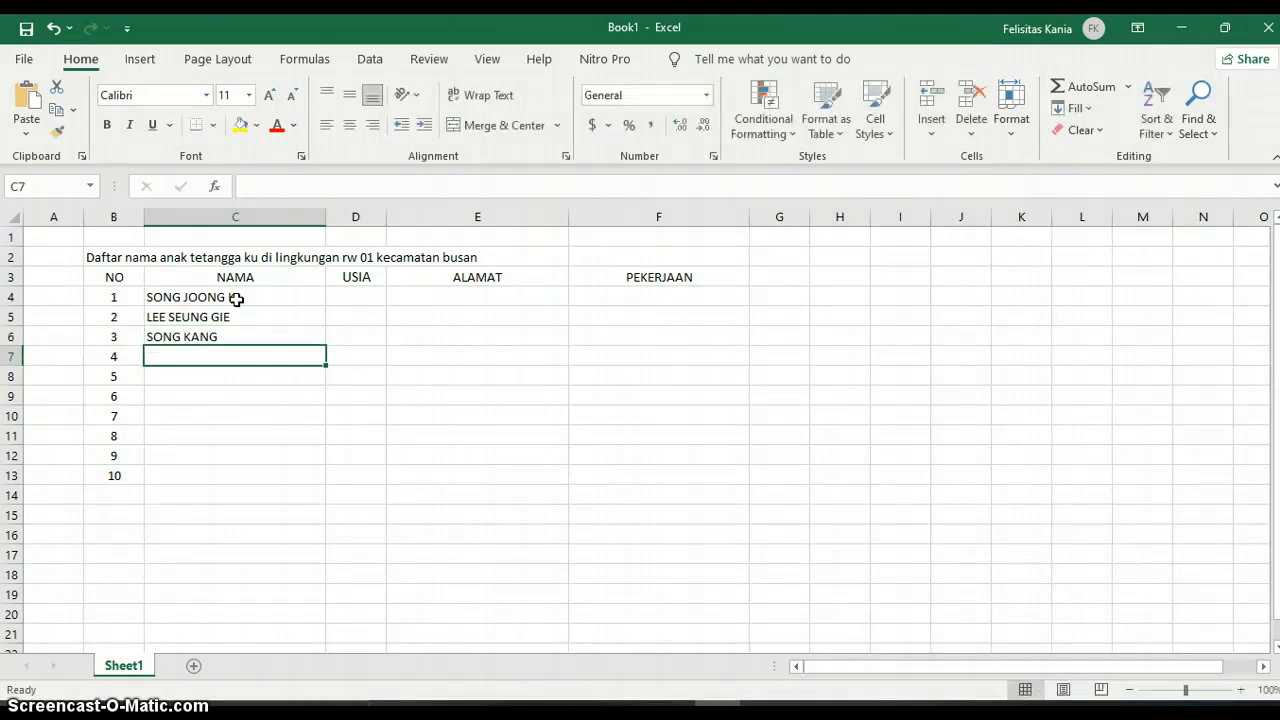
pyautogui.write('EUNWO')
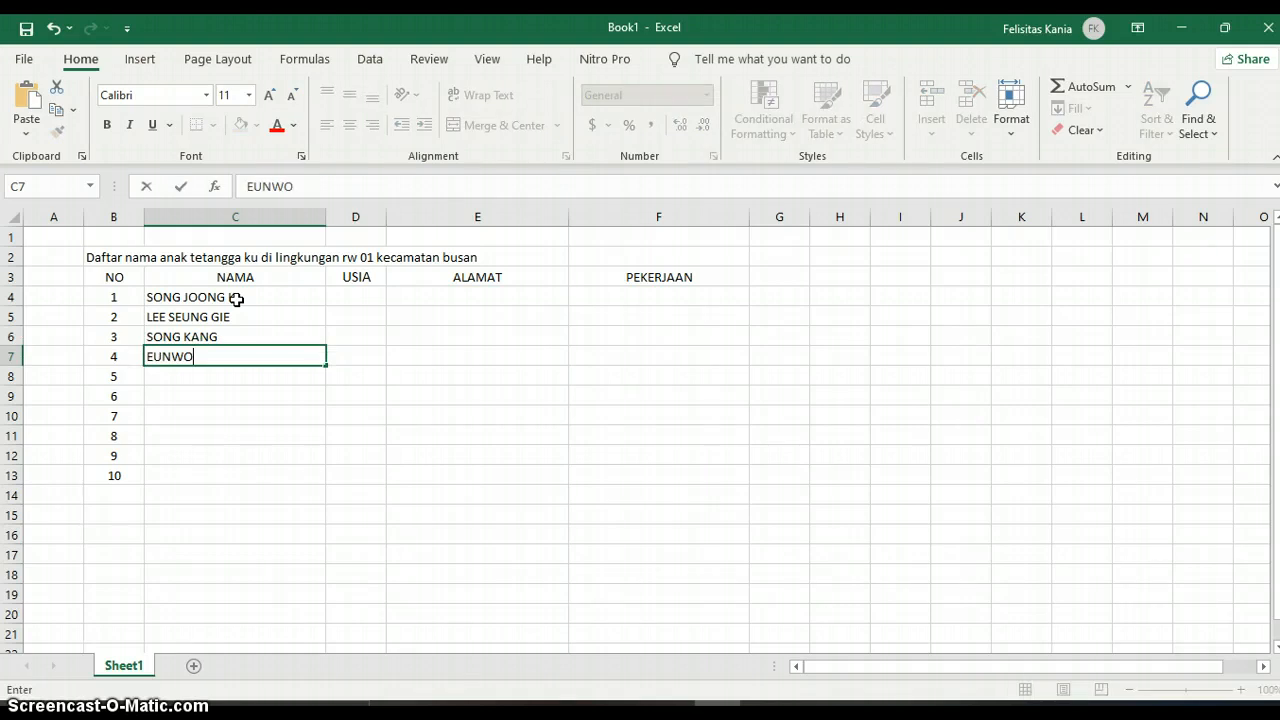
pyautogui.press('Return')
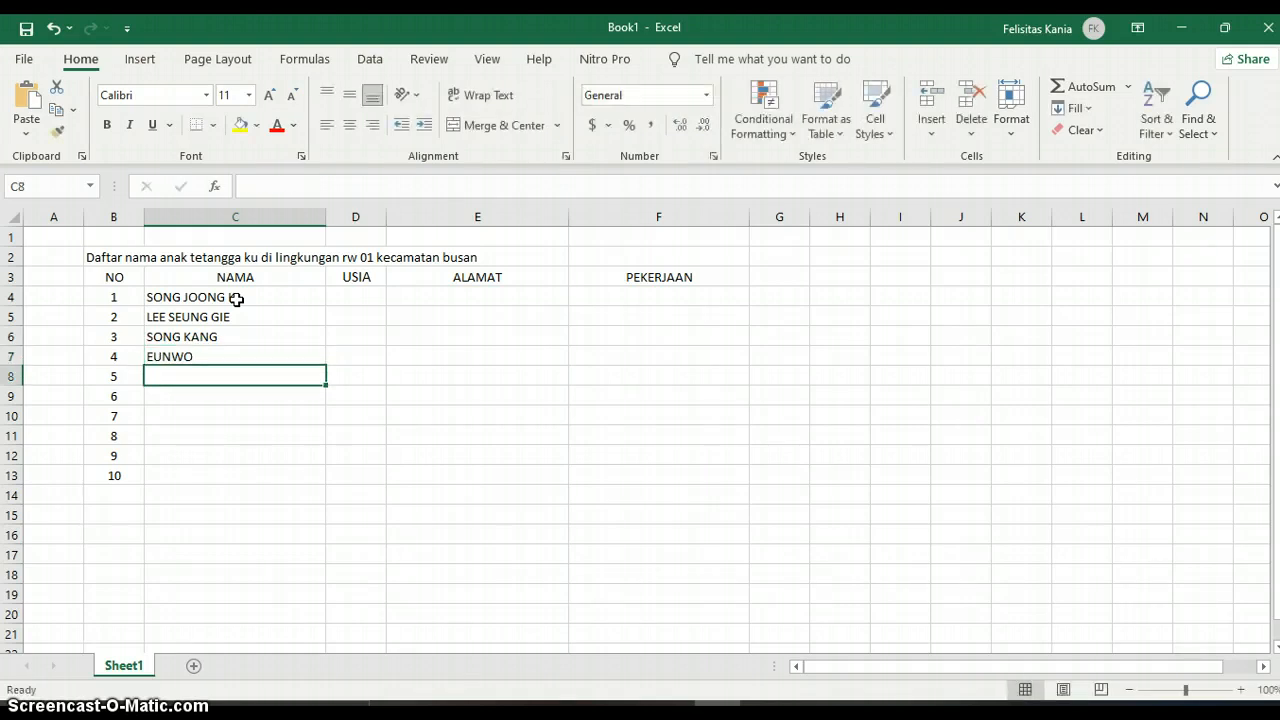
# Step: Enter TAE YONG as the fifth name in cell C8
pyautogui.write('TAHE')
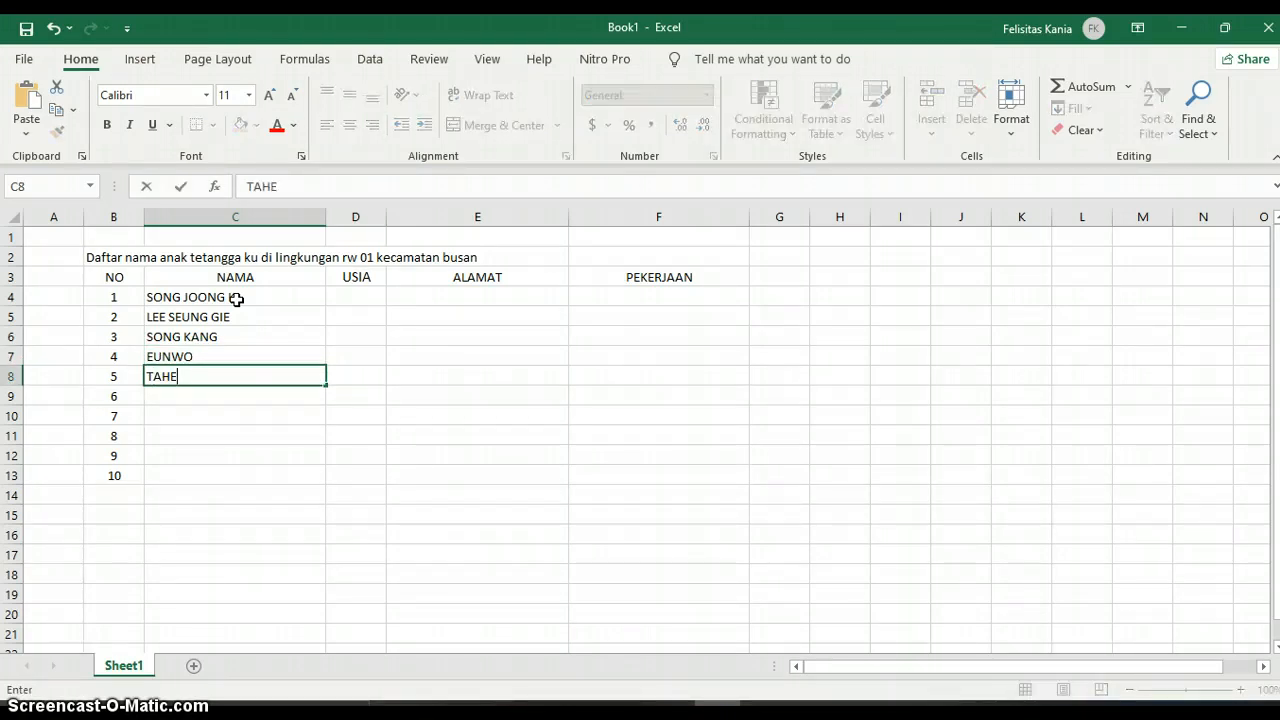
pyautogui.press('BackSpace')
pyautogui.press('BackSpace')
pyautogui.press('BackSpace')
pyautogui.write('HE')
pyautogui.press('BackSpace')
pyautogui.write('AE')
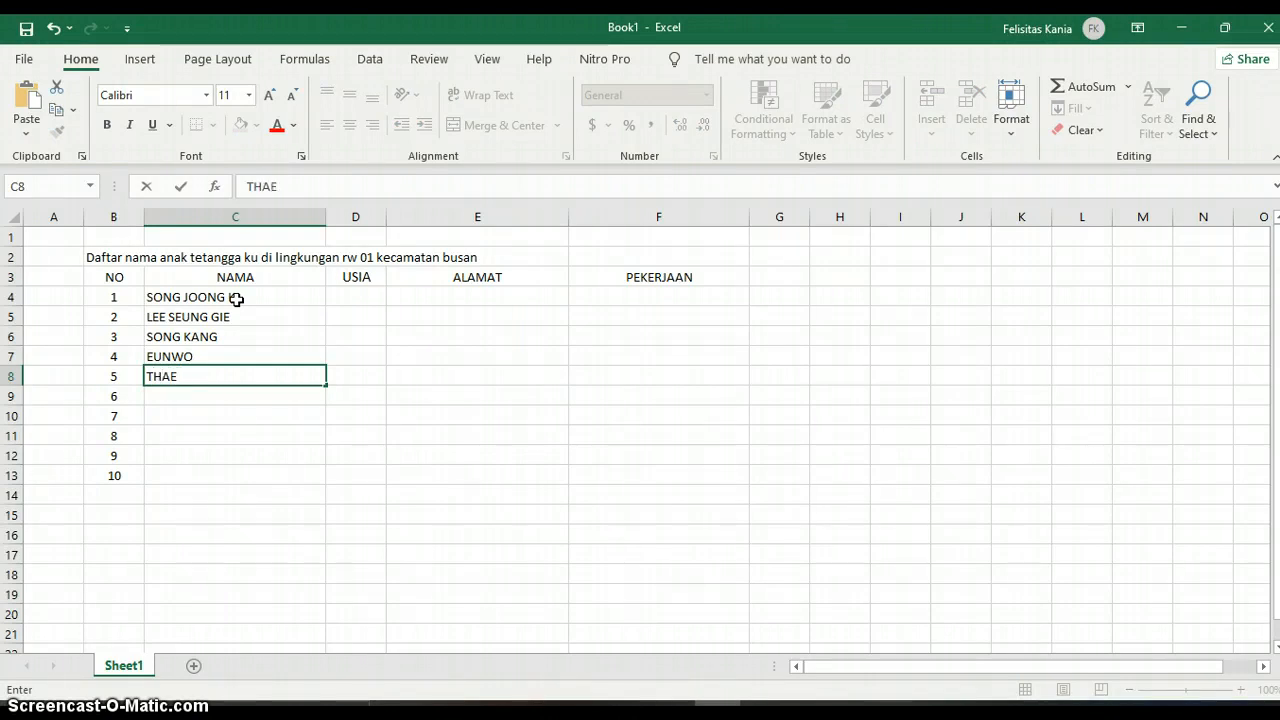
pyautogui.press('BackSpace')
pyautogui.press('BackSpace')
pyautogui.press('BackSpace')
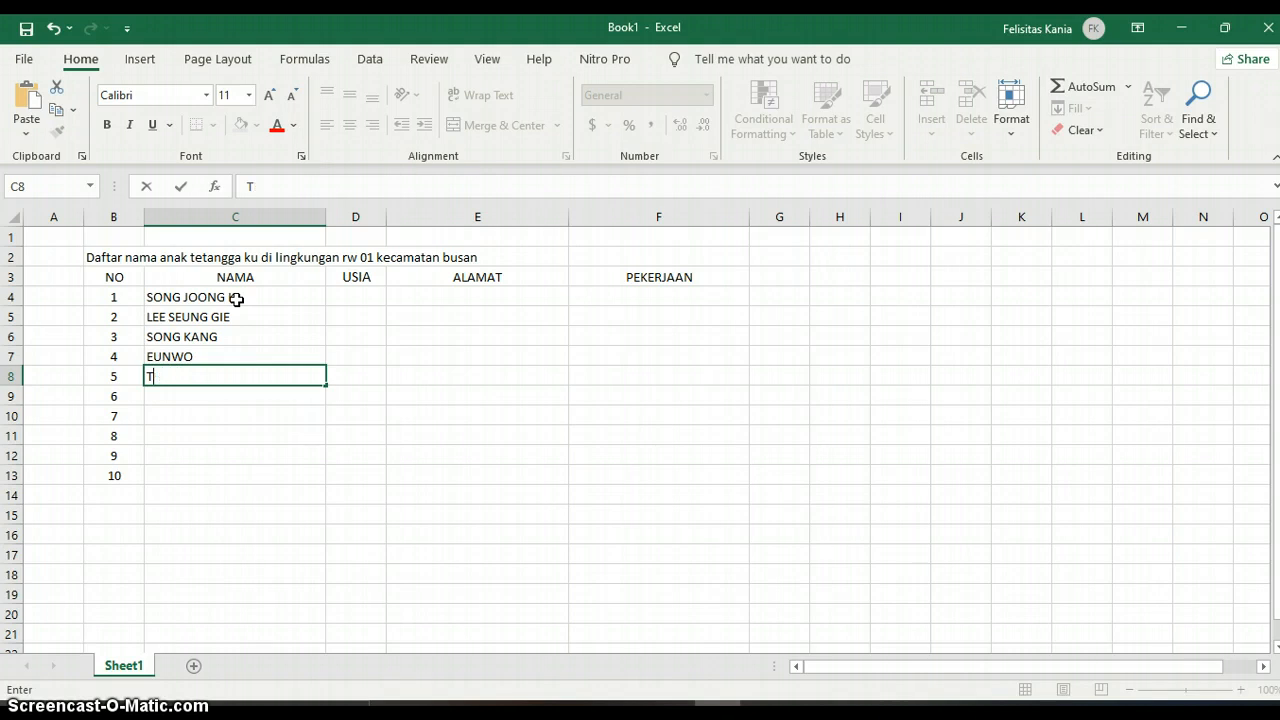
pyautogui.write('E')
pyautogui.press('BackSpace')
pyautogui.write('AE YONG')
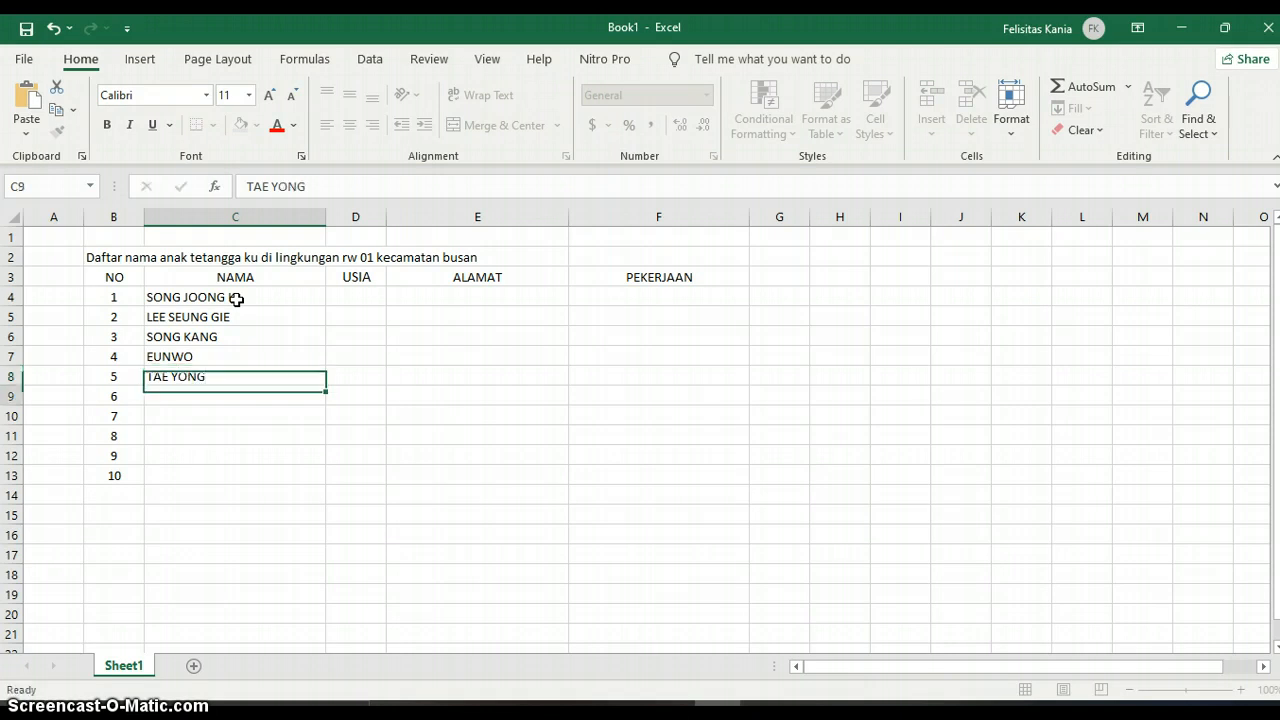
pyautogui.press('Return')
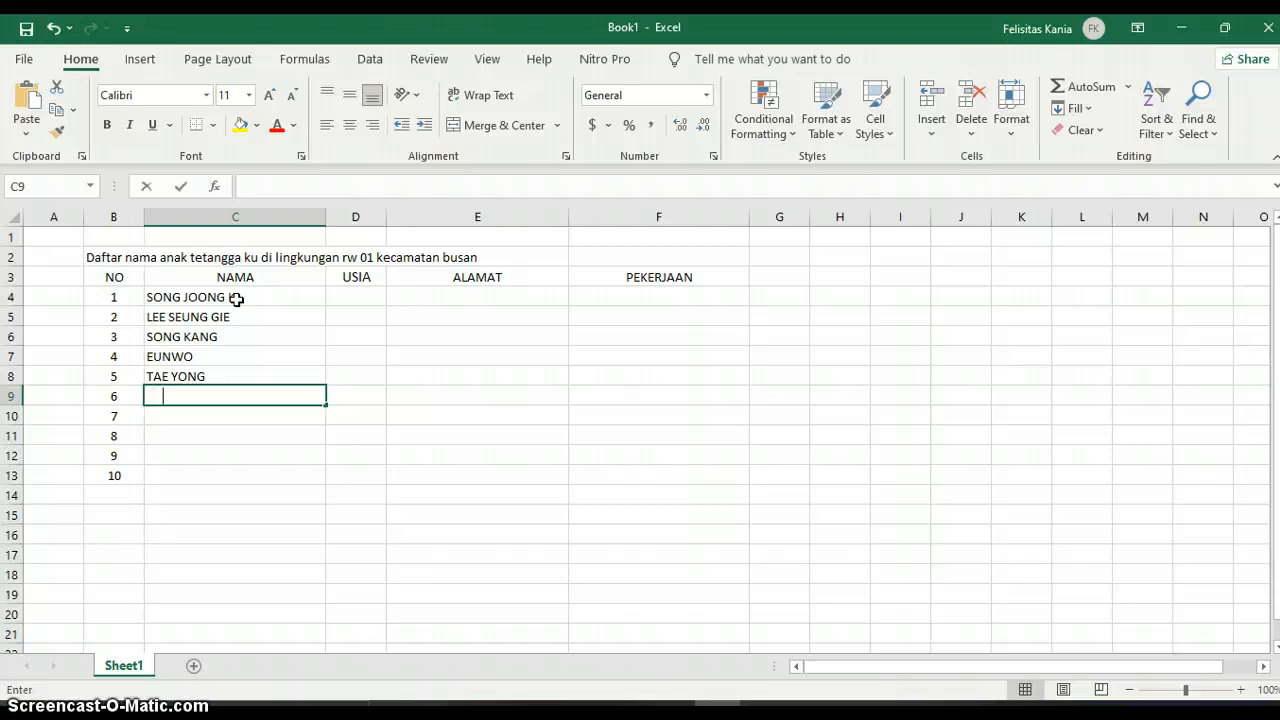
# Step: Enter the names SONG HY KYU, IU and PARK SOO JUN in cells C9 to C11
pyautogui.write('SONG HY K')
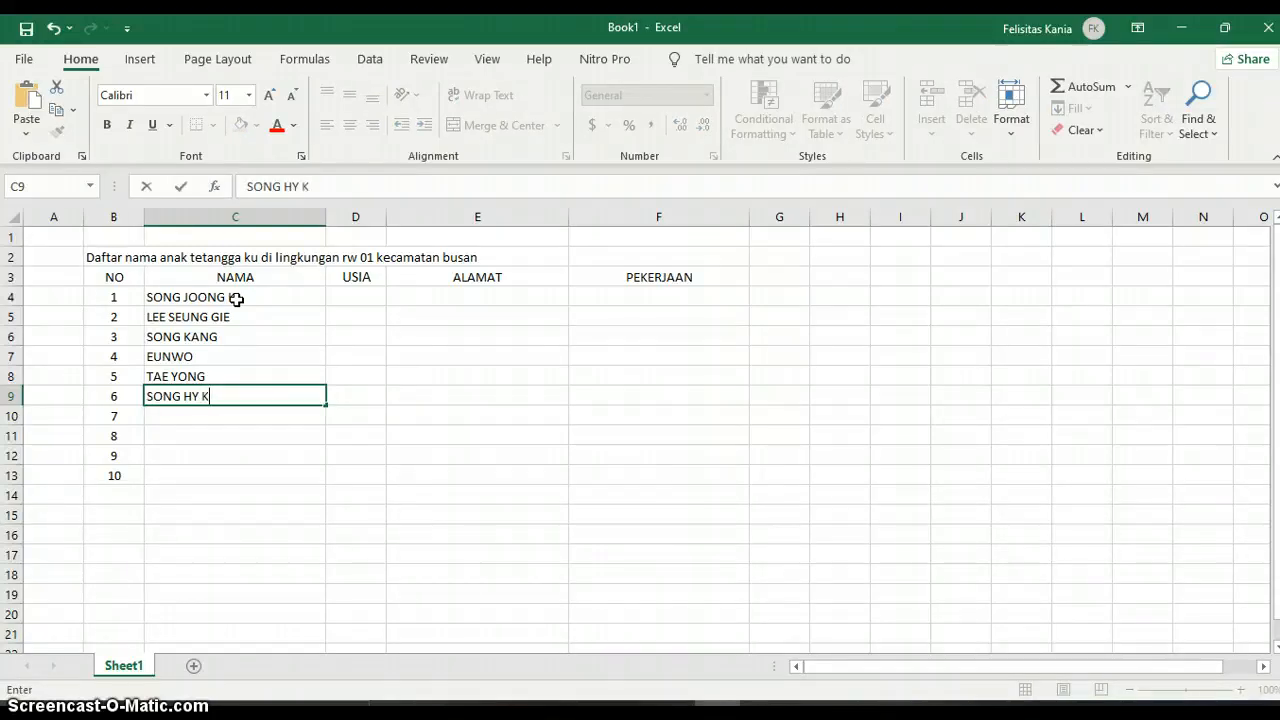
pyautogui.write('YU')
pyautogui.press('Return')
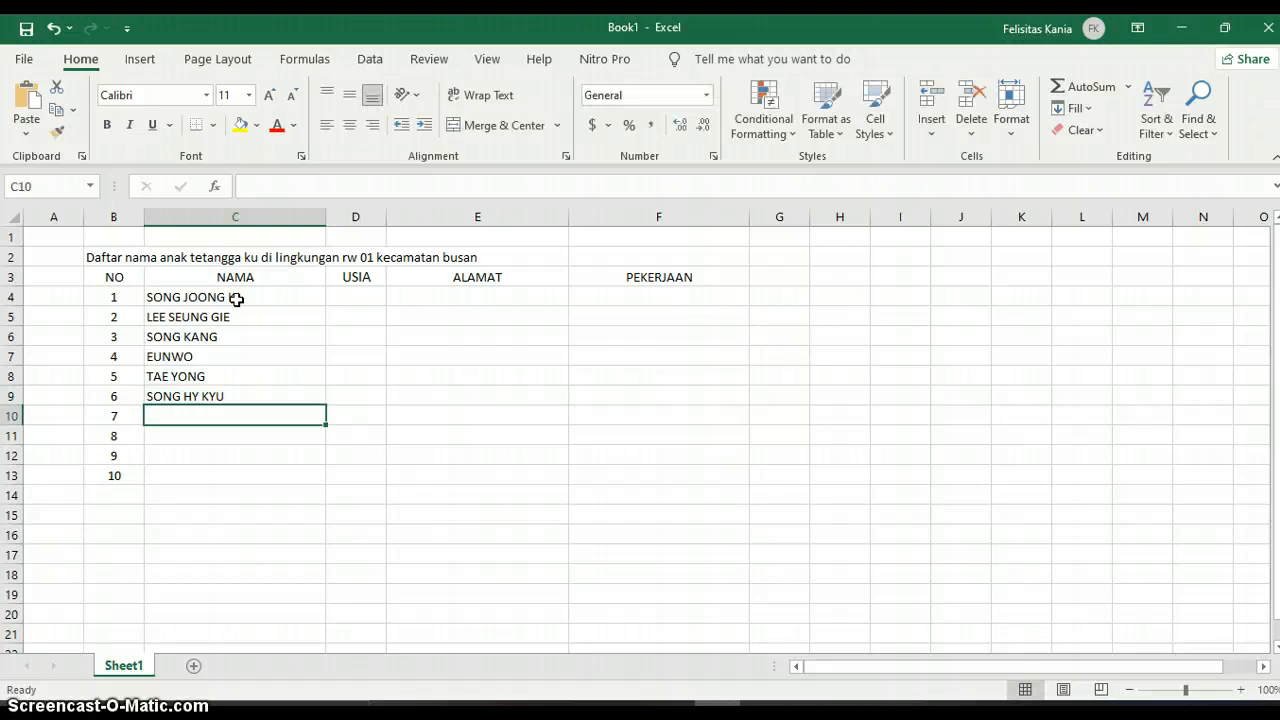
pyautogui.write('IU')
pyautogui.press('Return')
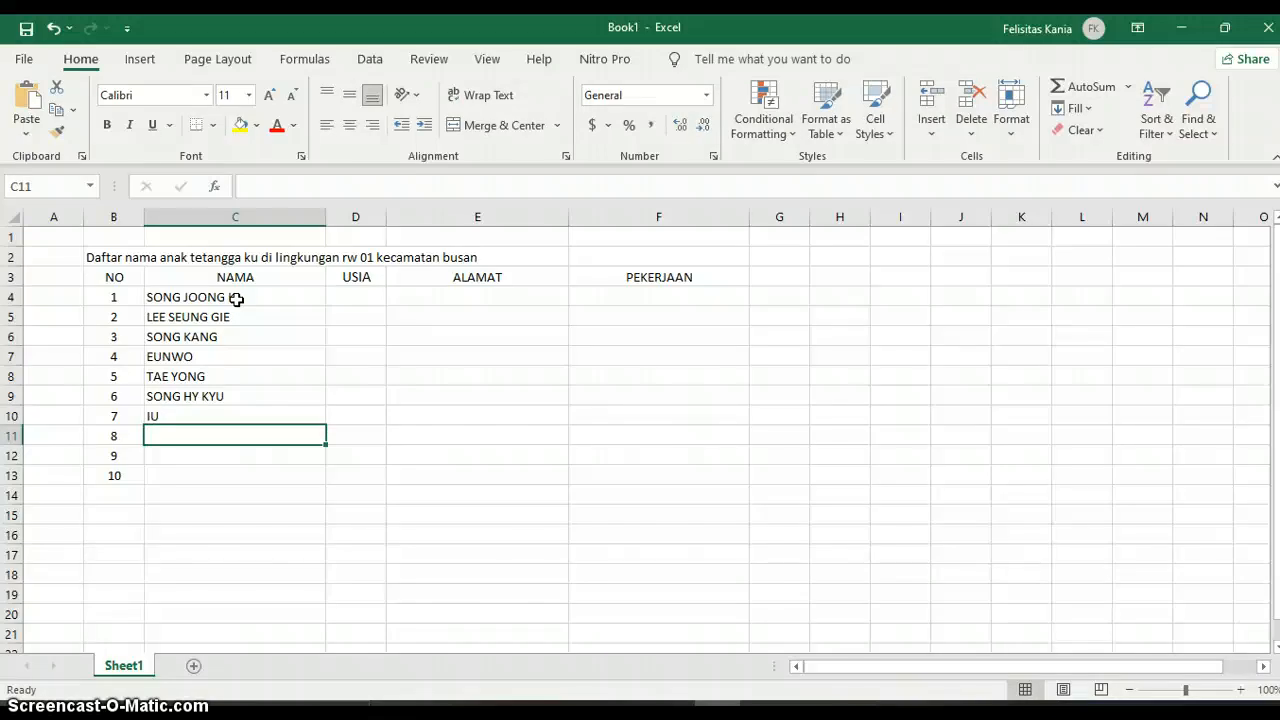
pyautogui.write('PARK SOO')
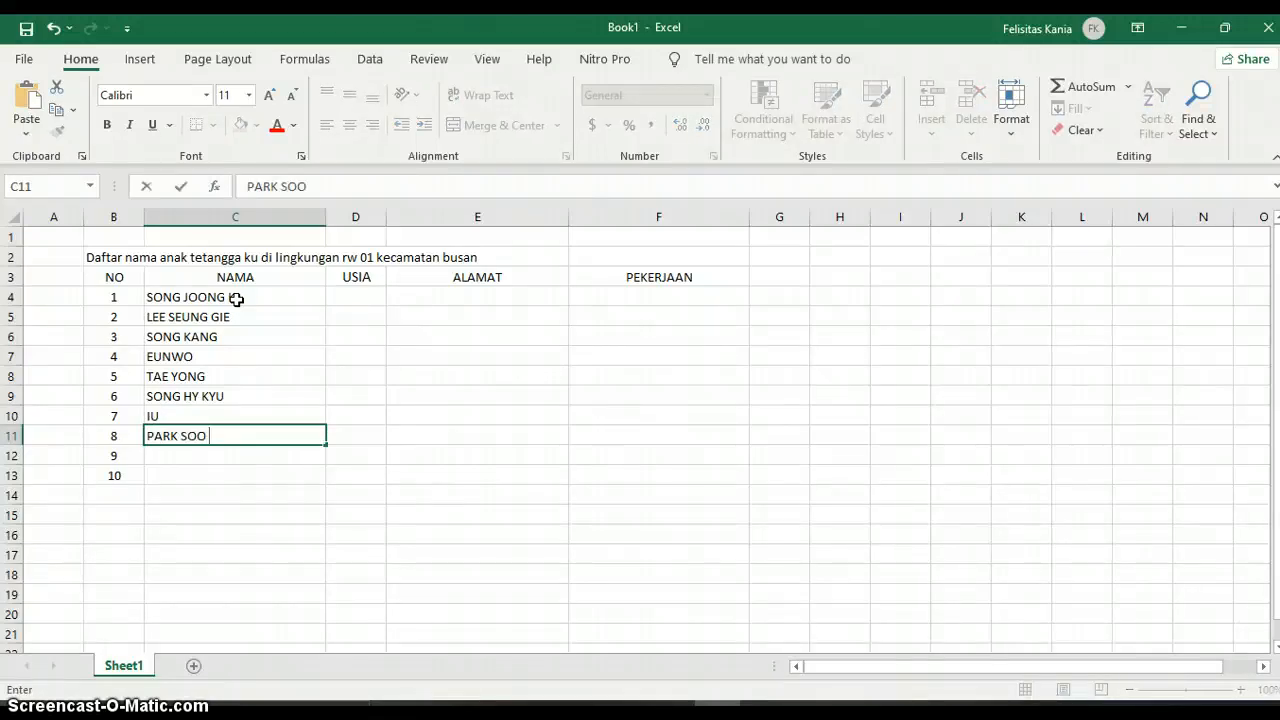
pyautogui.write(' JUN')
pyautogui.press('Return')
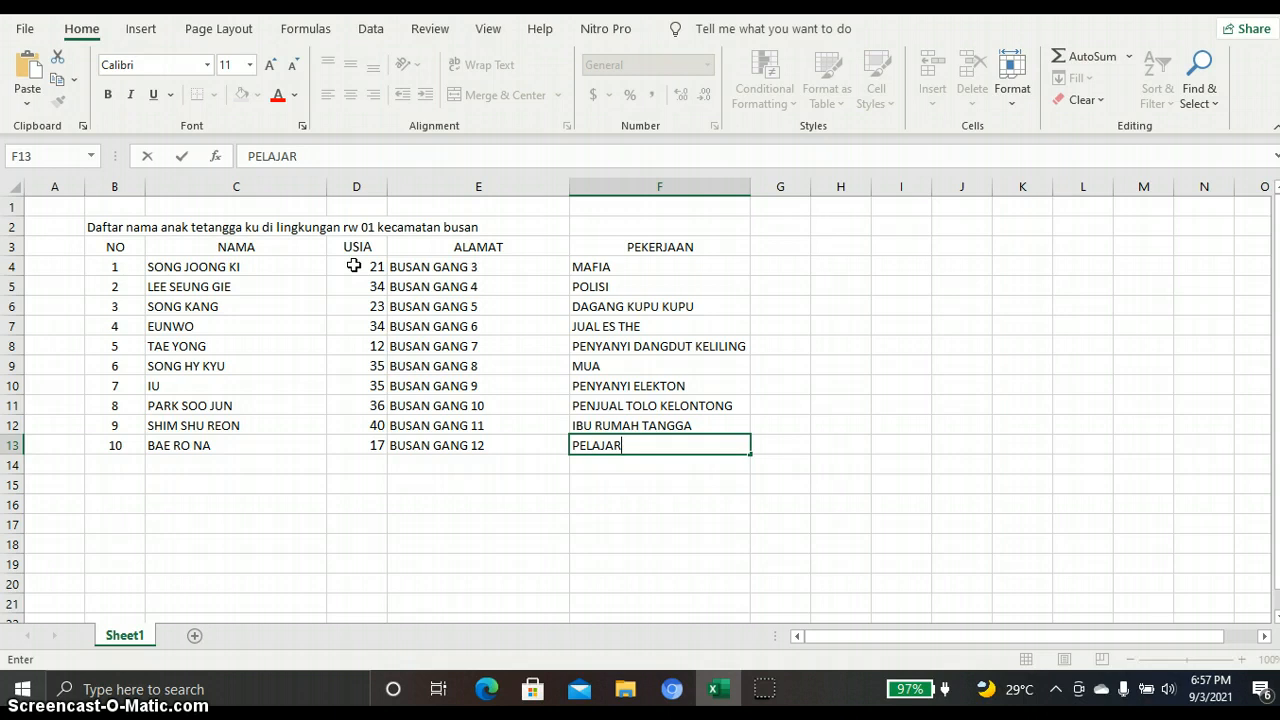
# Step: Centre the contents of the USIA, ALAMAT, PEKERJAAN and NAMA columns horizontally
pyautogui.click(358, 186)
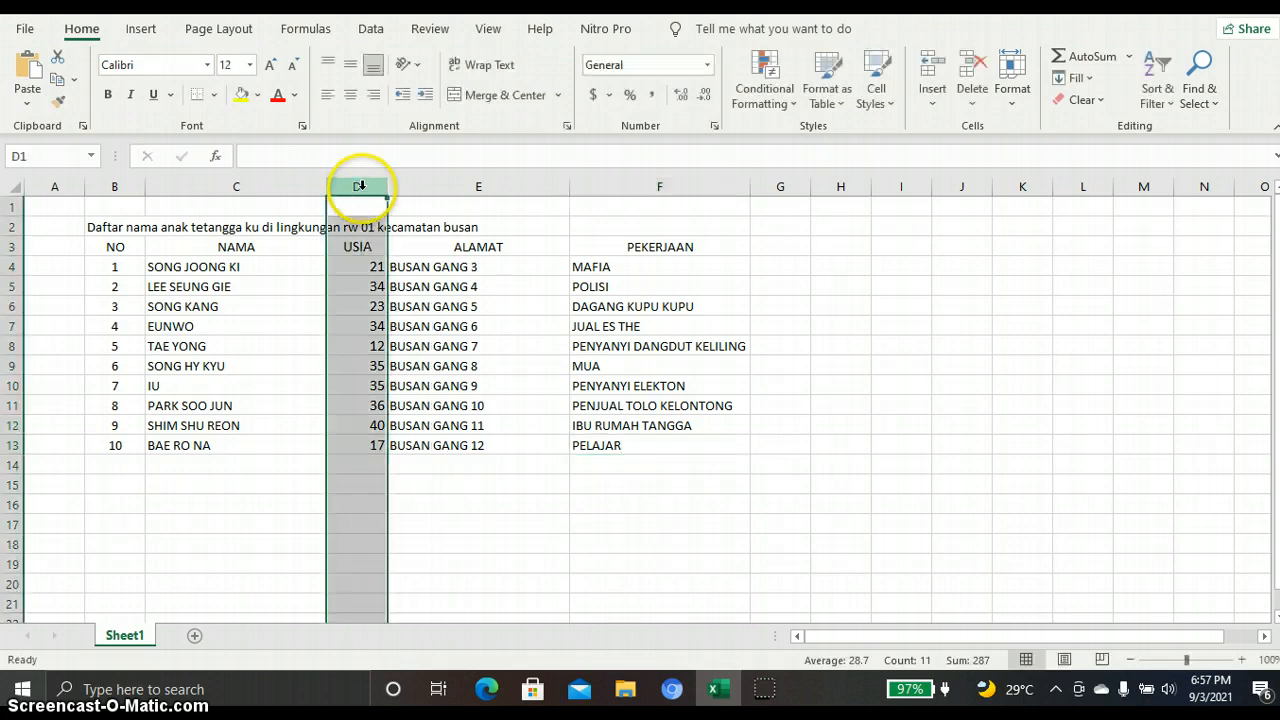
pyautogui.click(351, 97)
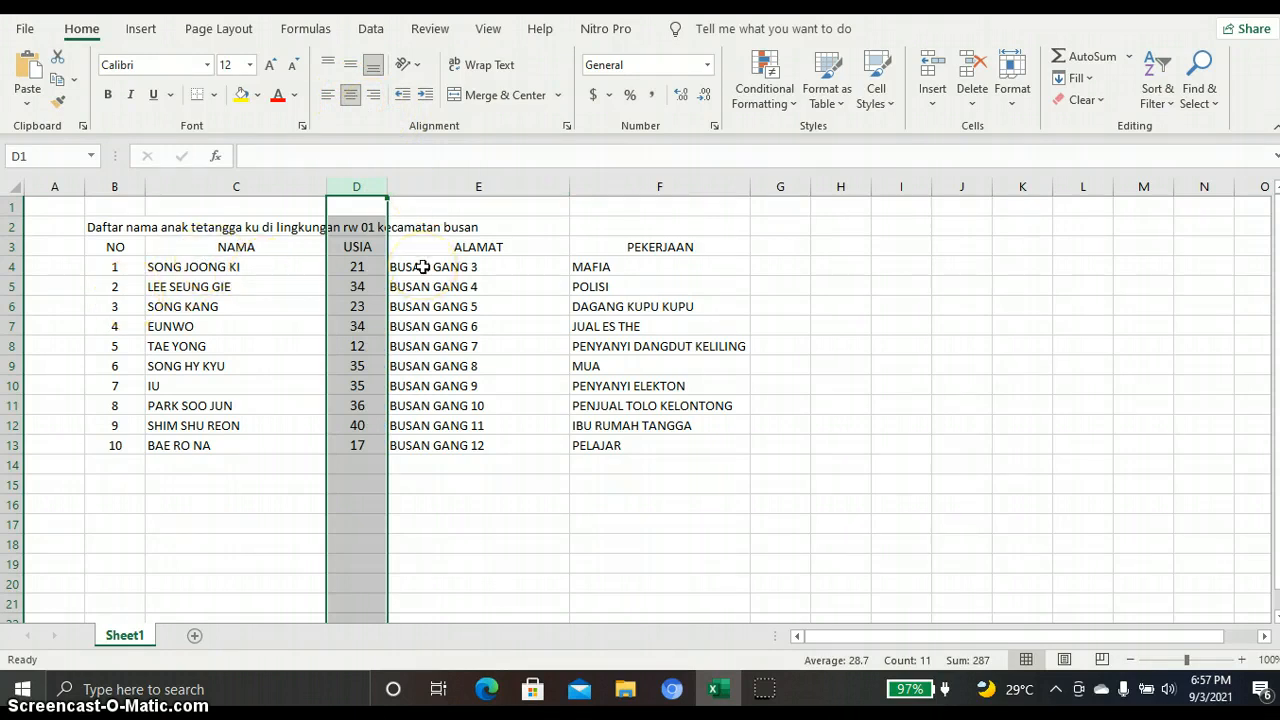
pyautogui.click(465, 178)
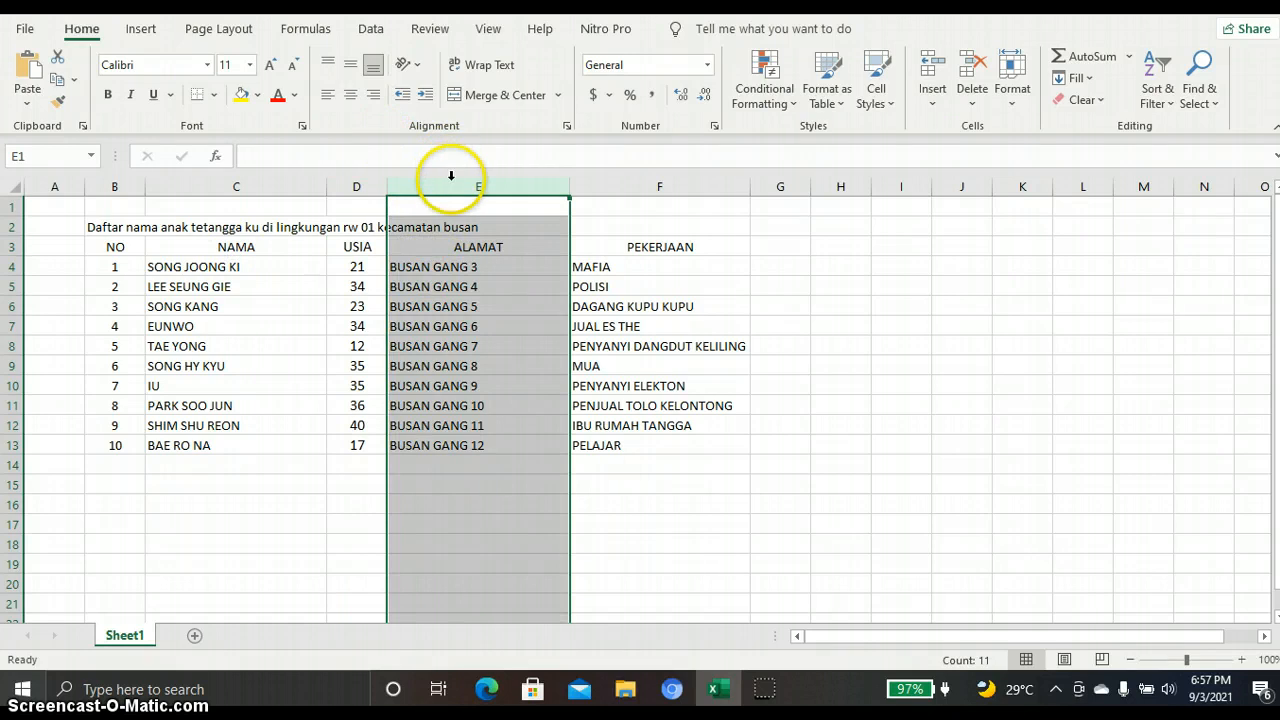
pyautogui.click(347, 97)
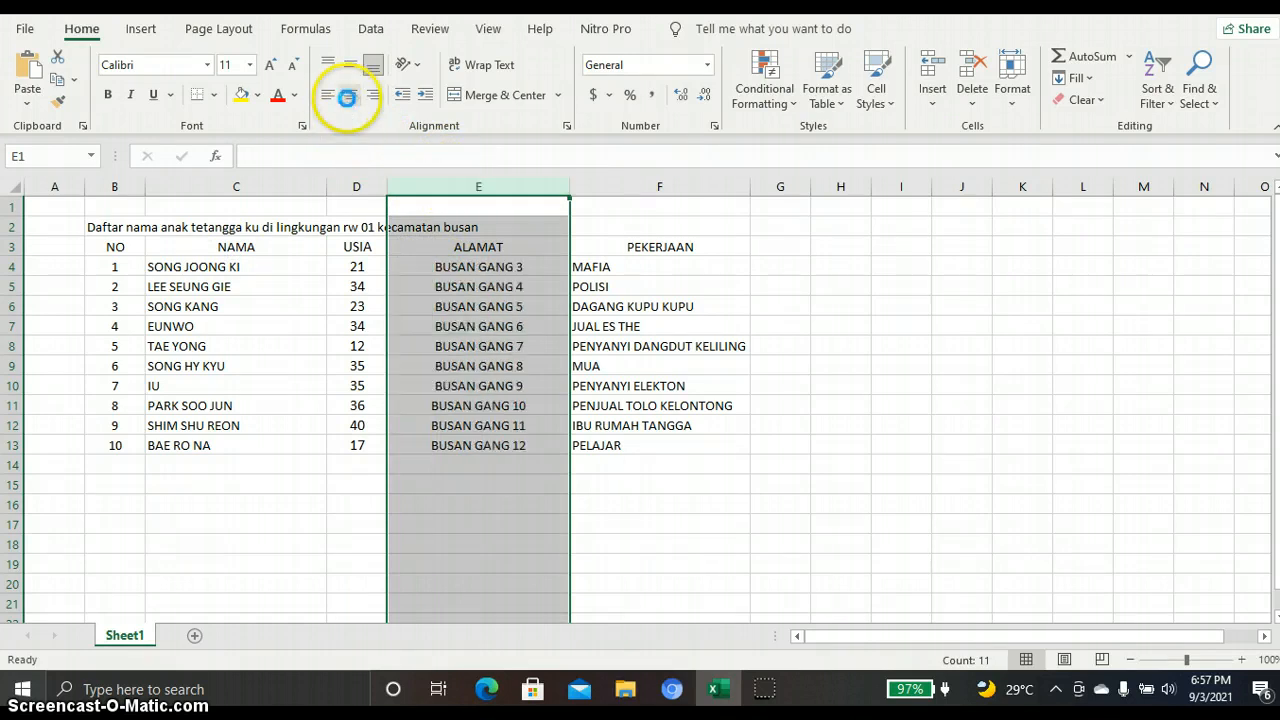
pyautogui.click(676, 186)
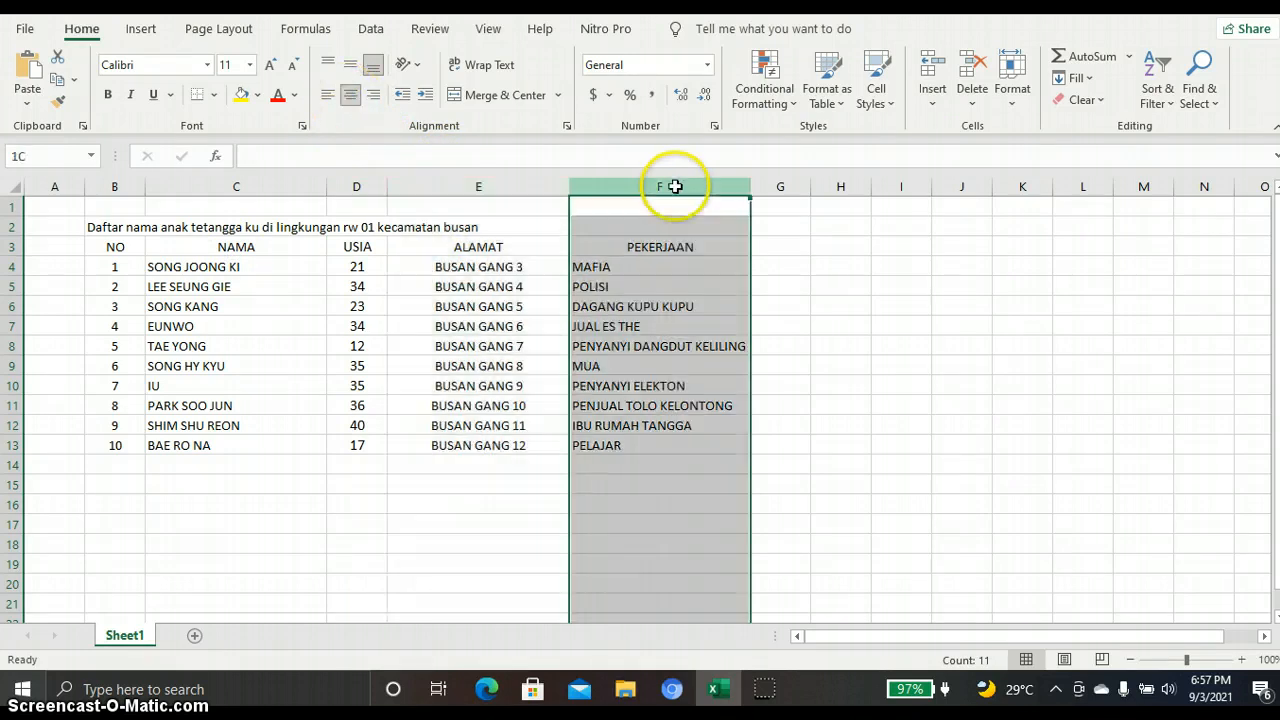
pyautogui.click(350, 94)
pyautogui.click(163, 326)
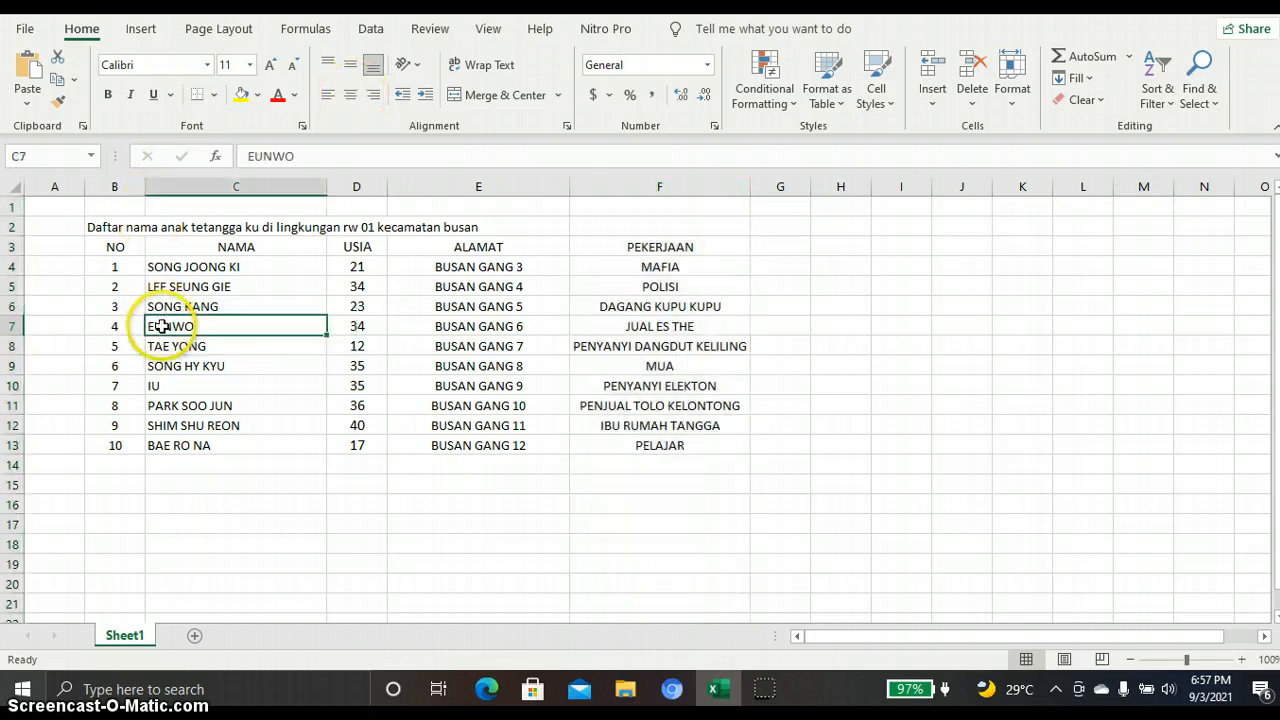
pyautogui.click(190, 184)
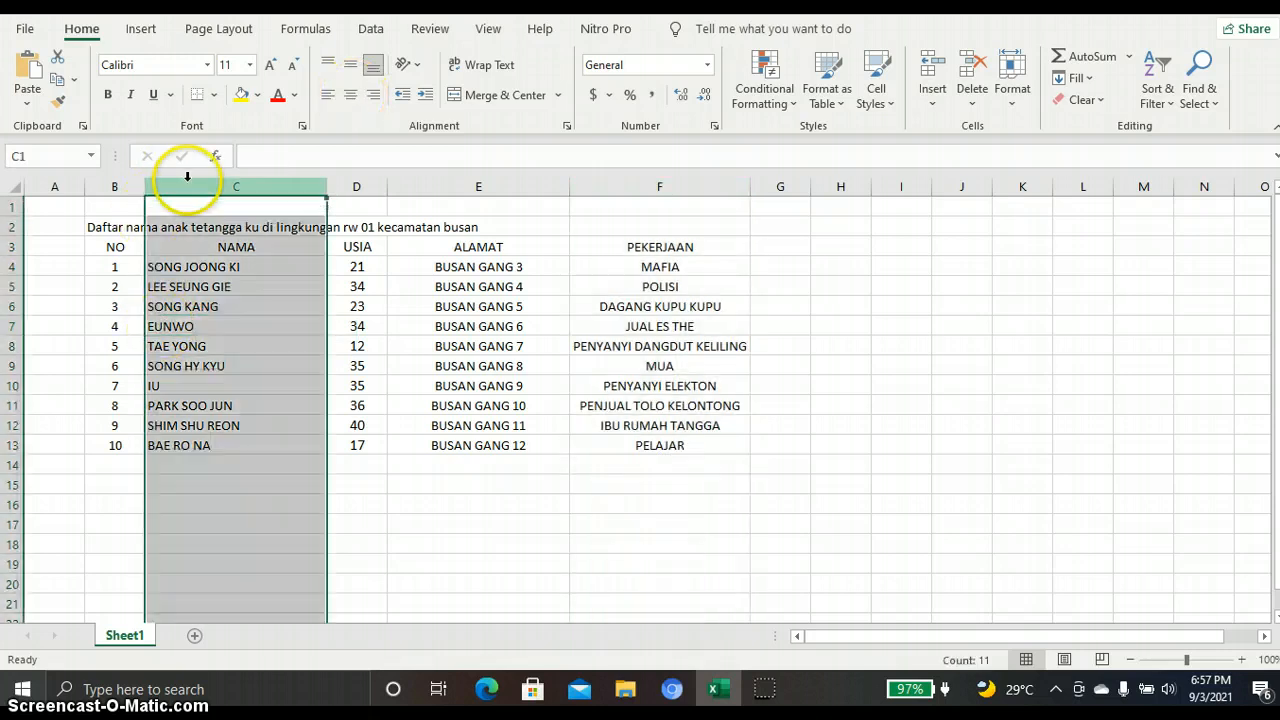
pyautogui.click(352, 94)
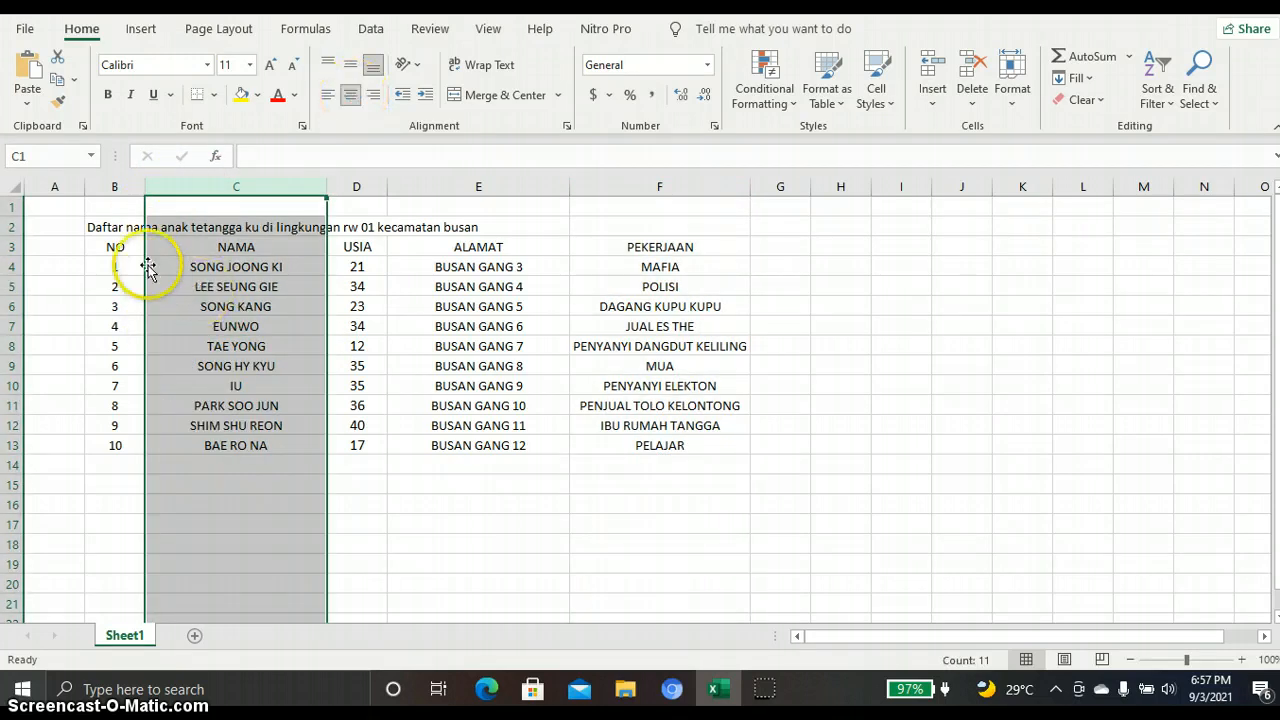
# Step: Apply All Borders to the table range B3:F13, from the header row to the tenth entry
pyautogui.click(127, 248)
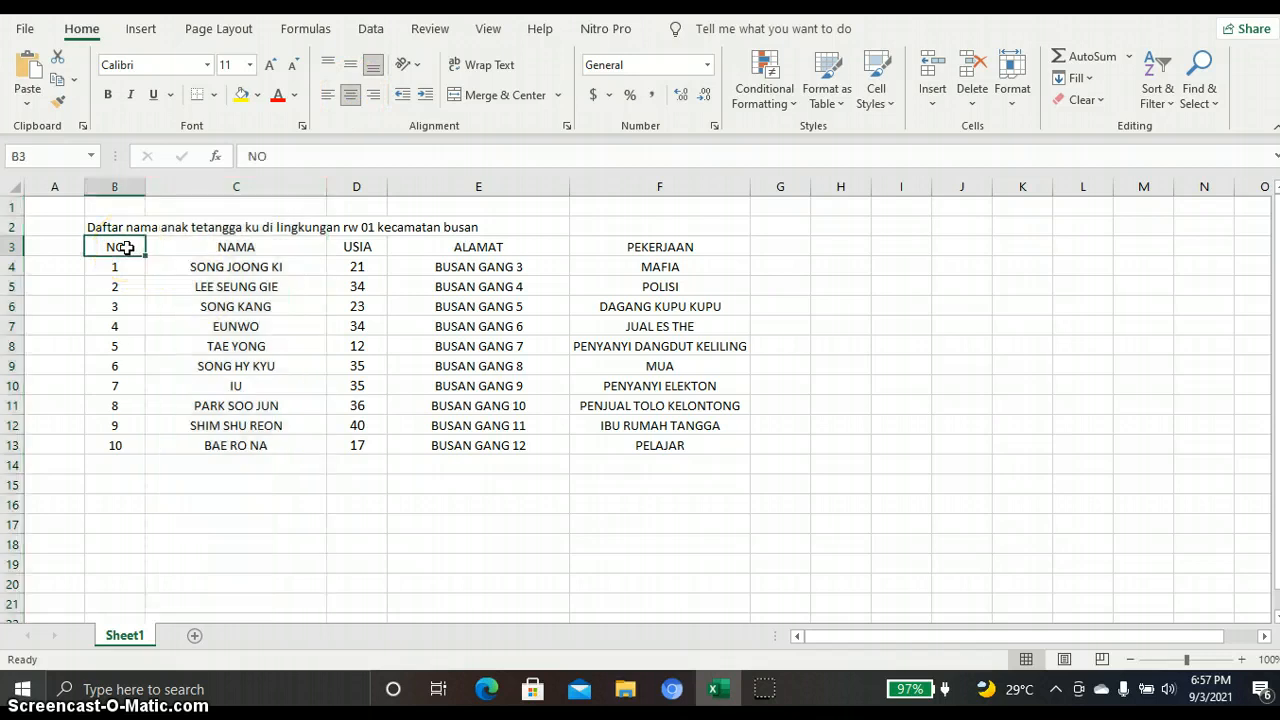
pyautogui.press('capslock')
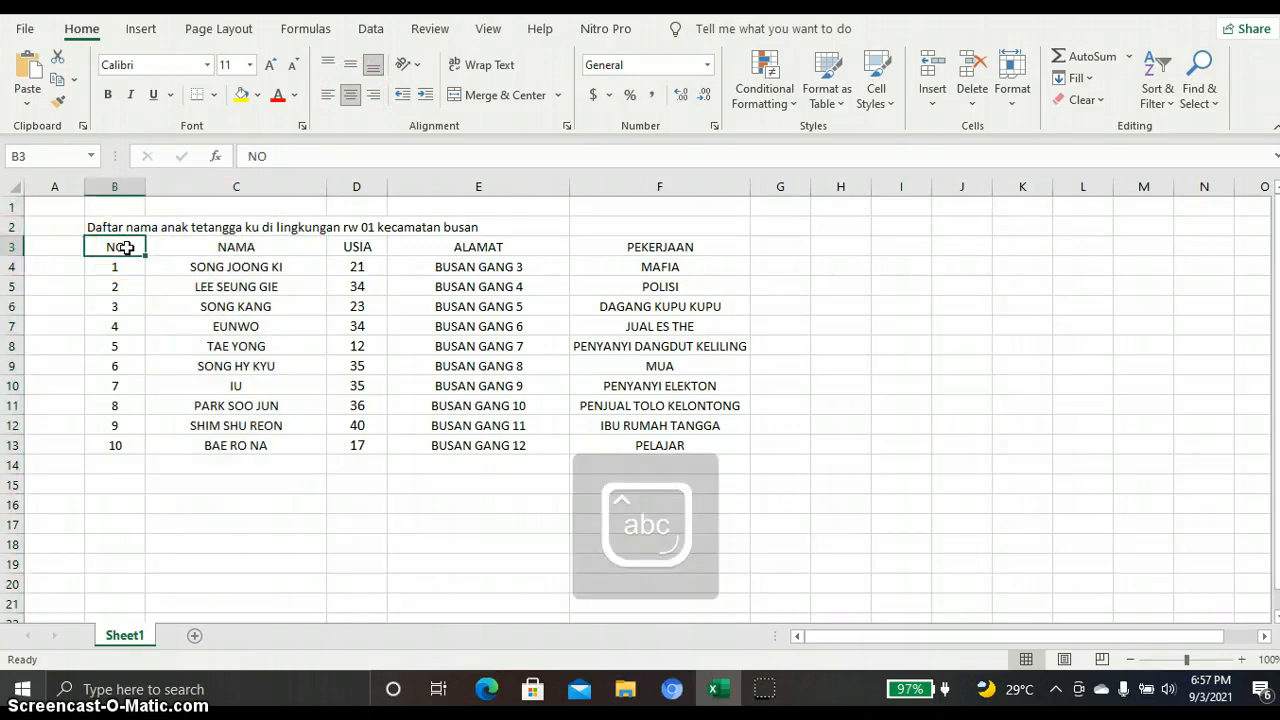
pyautogui.hotkey('shift', 'Right')
pyautogui.hotkey('shift', 'Right')
pyautogui.hotkey('shift', 'Right')
pyautogui.hotkey('shift', 'Right')
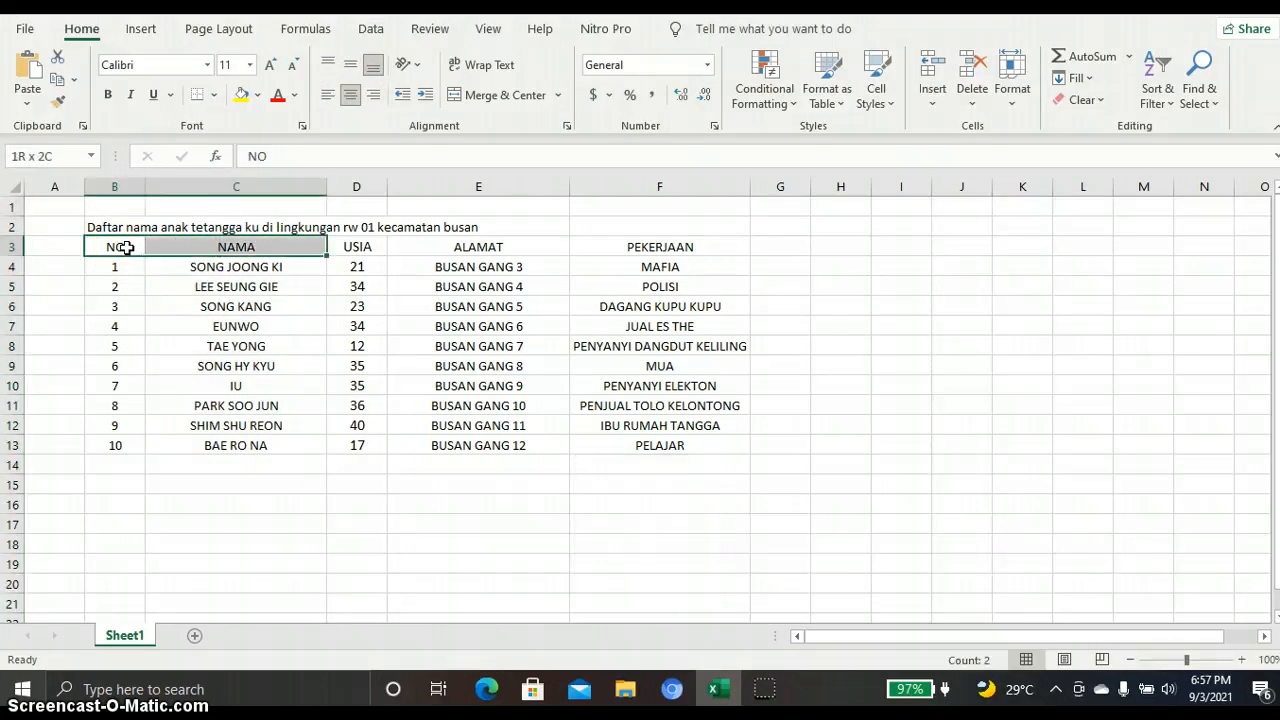
pyautogui.hotkey('shift', 'Right')
pyautogui.hotkey('shift', 'Left')
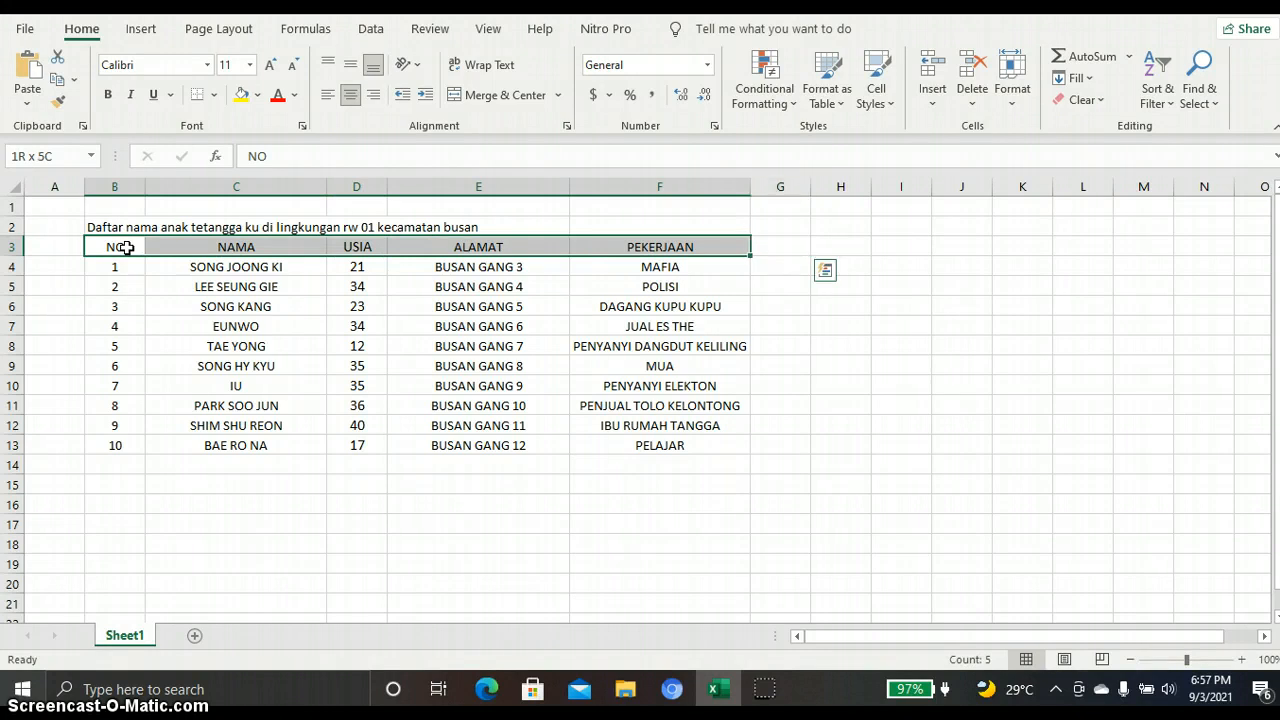
pyautogui.hotkey('shift', 'Down')
pyautogui.hotkey('shift', 'Down')
pyautogui.hotkey('shift', 'Down')
pyautogui.hotkey('shift', 'Down')
pyautogui.hotkey('shift', 'Down')
pyautogui.hotkey('shift', 'Down')
pyautogui.hotkey('shift', 'Down')
pyautogui.hotkey('shift', 'Down')
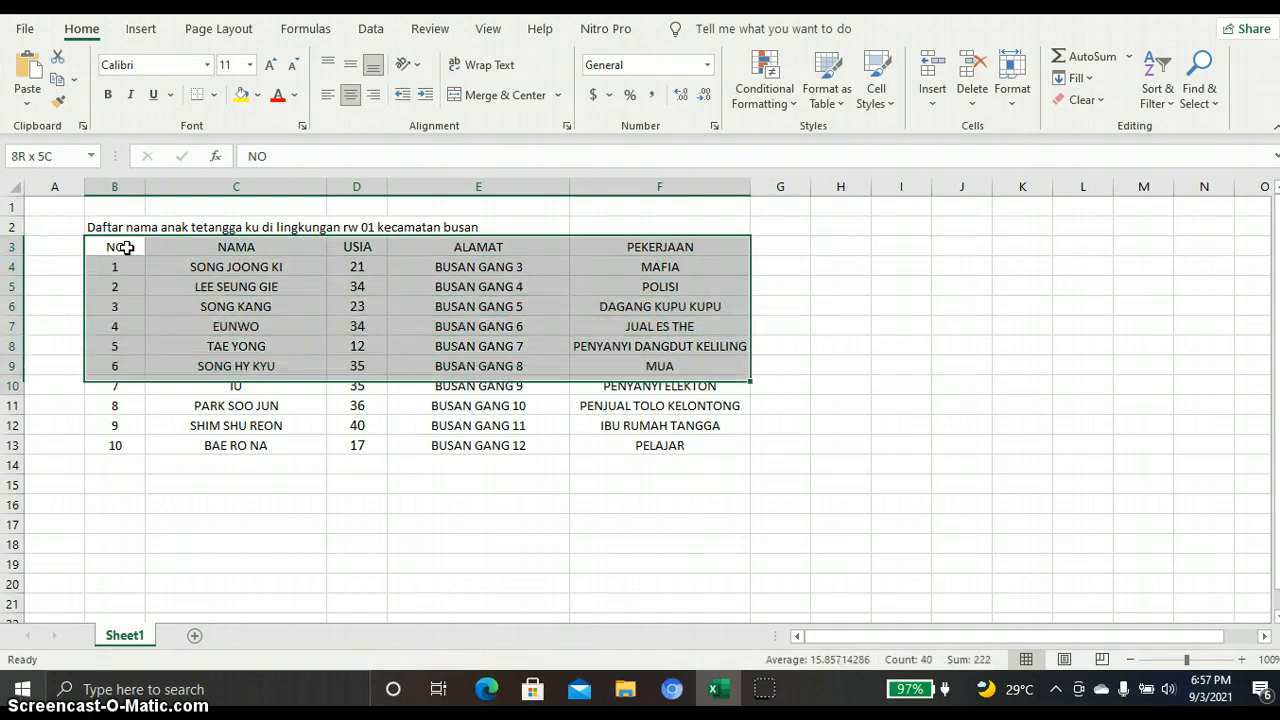
pyautogui.hotkey('shift', 'Down')
pyautogui.hotkey('shift', 'Down')
pyautogui.hotkey('shift', 'Down')
pyautogui.hotkey('shift', 'Down')
pyautogui.hotkey('shift', 'Down')
pyautogui.hotkey('shift', 'Down')
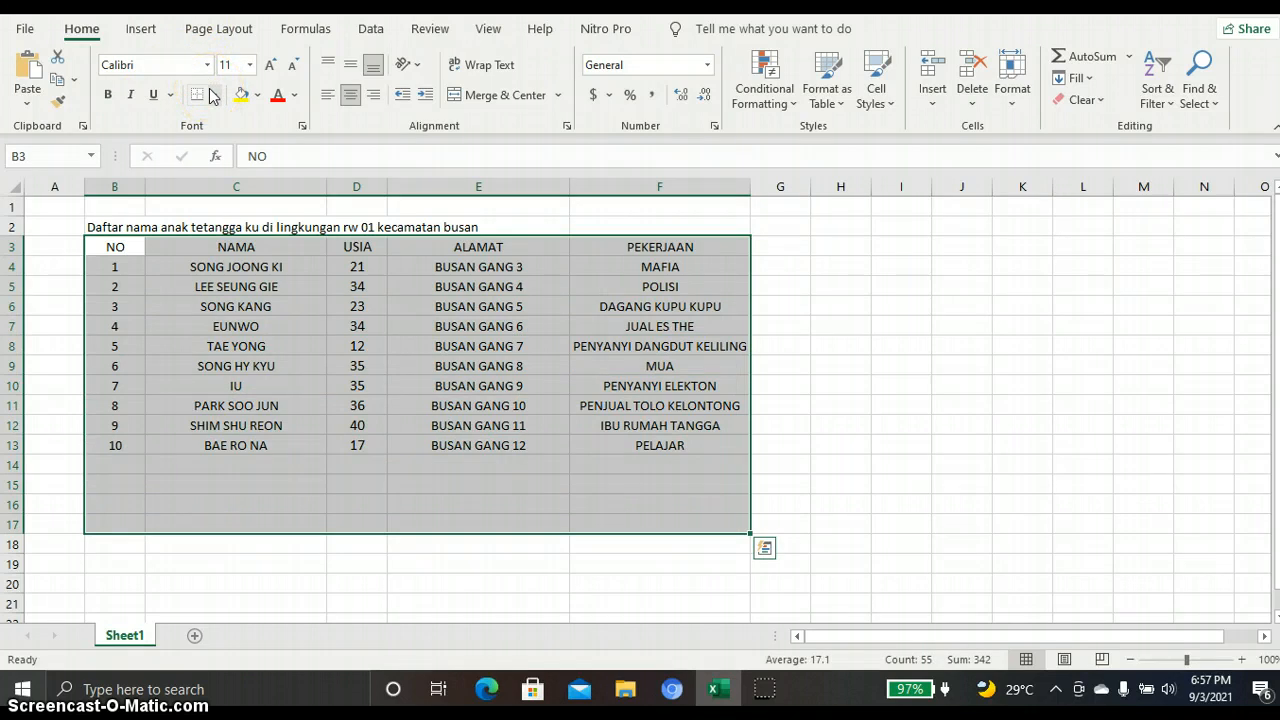
pyautogui.hotkey('shift', 'Up')
pyautogui.hotkey('shift', 'Up')
pyautogui.hotkey('shift', 'Up')
pyautogui.hotkey('shift', 'Up')
pyautogui.hotkey('shift', 'Up')
pyautogui.hotkey('shift', 'Up')
pyautogui.hotkey('shift', 'Up')
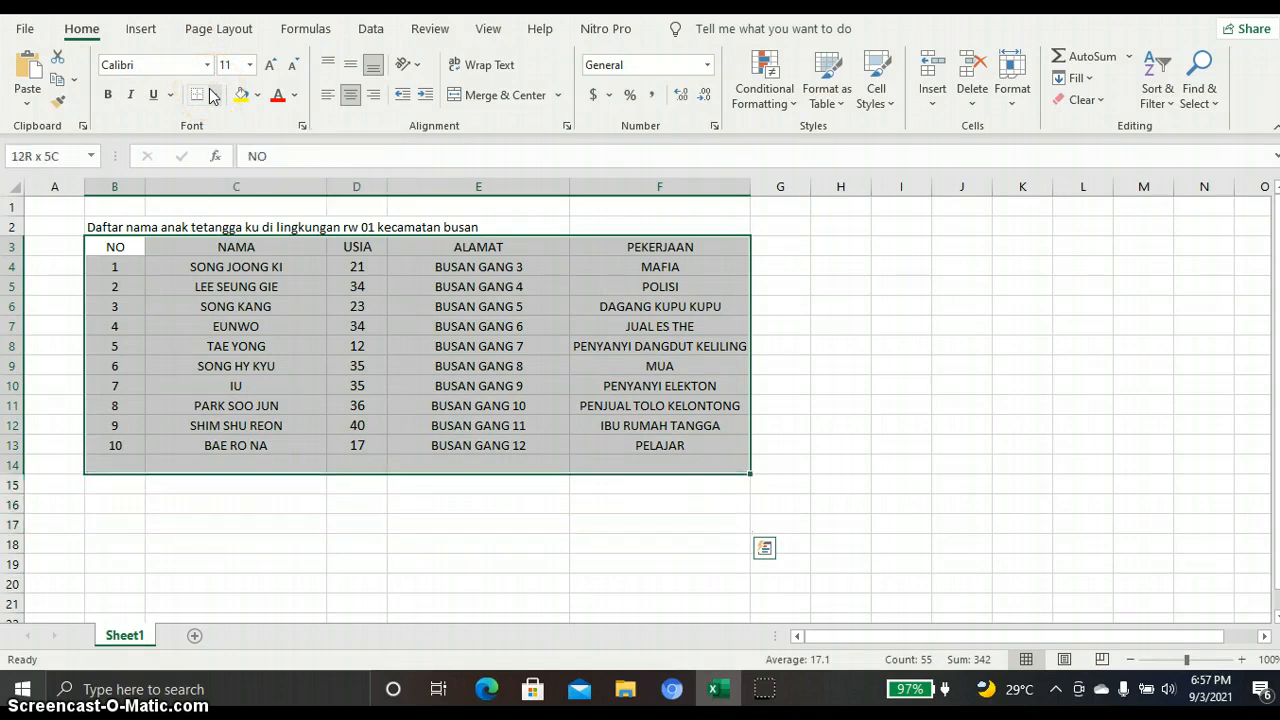
pyautogui.hotkey('shift', 'Down')
pyautogui.hotkey('shift', 'Down')
pyautogui.hotkey('shift', 'Down')
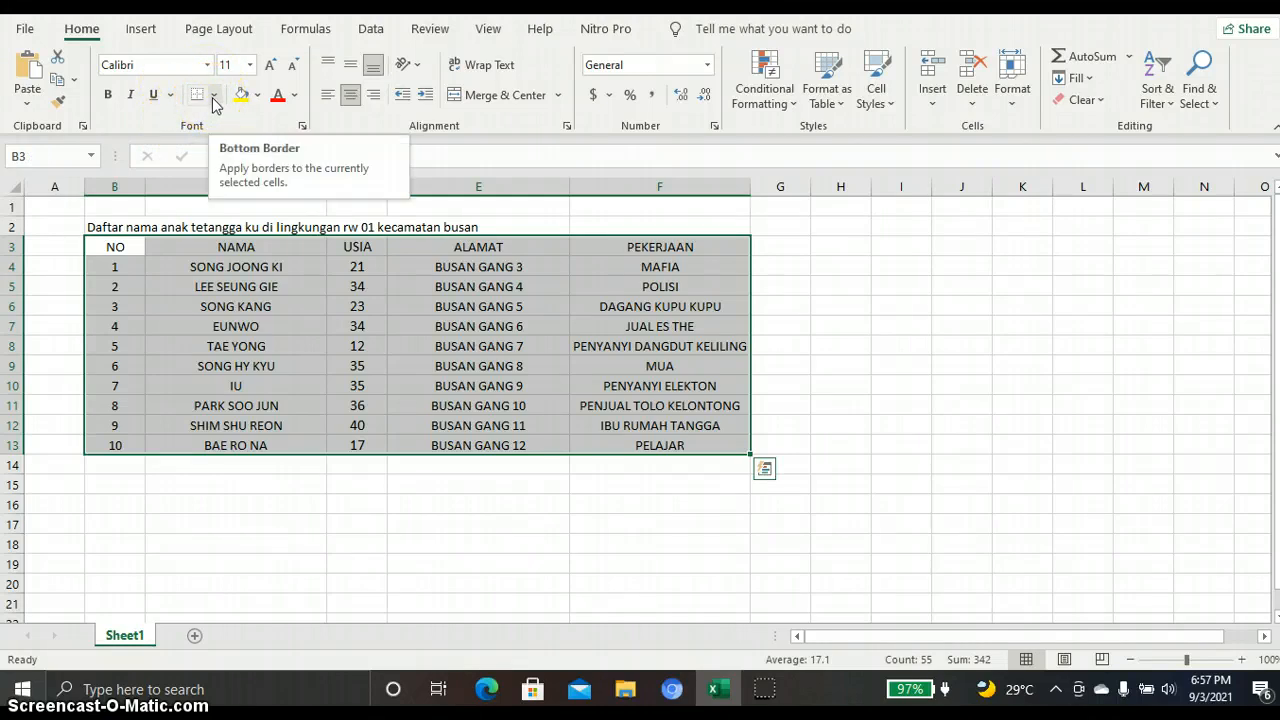
pyautogui.click(213, 98)
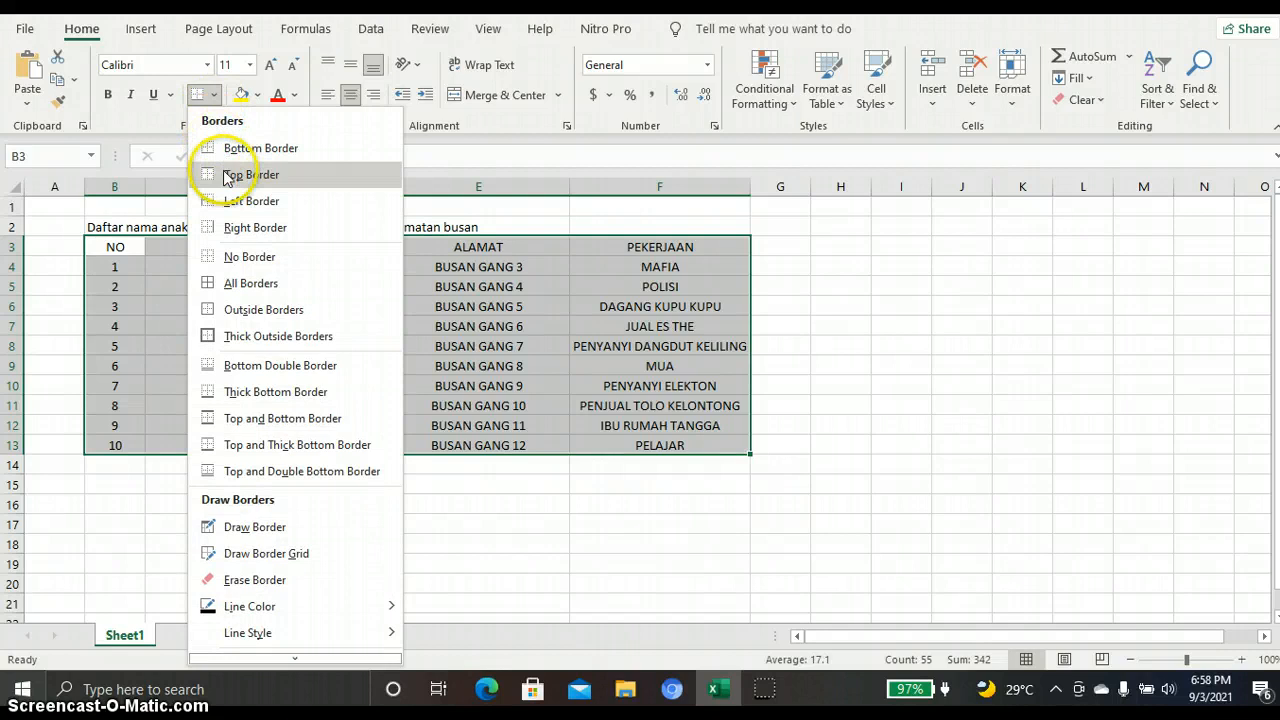
pyautogui.click(230, 287)
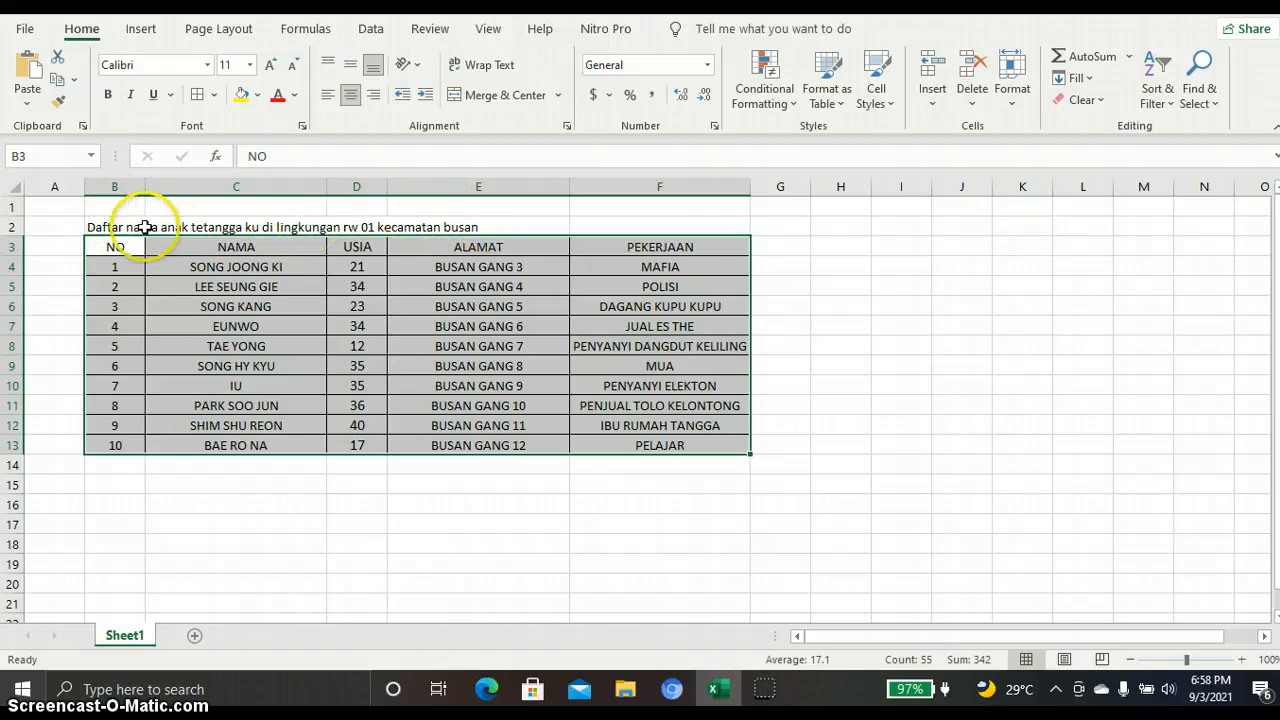
# Step: Merge and centre the table title across cells B2 to F2
pyautogui.click(127, 227)
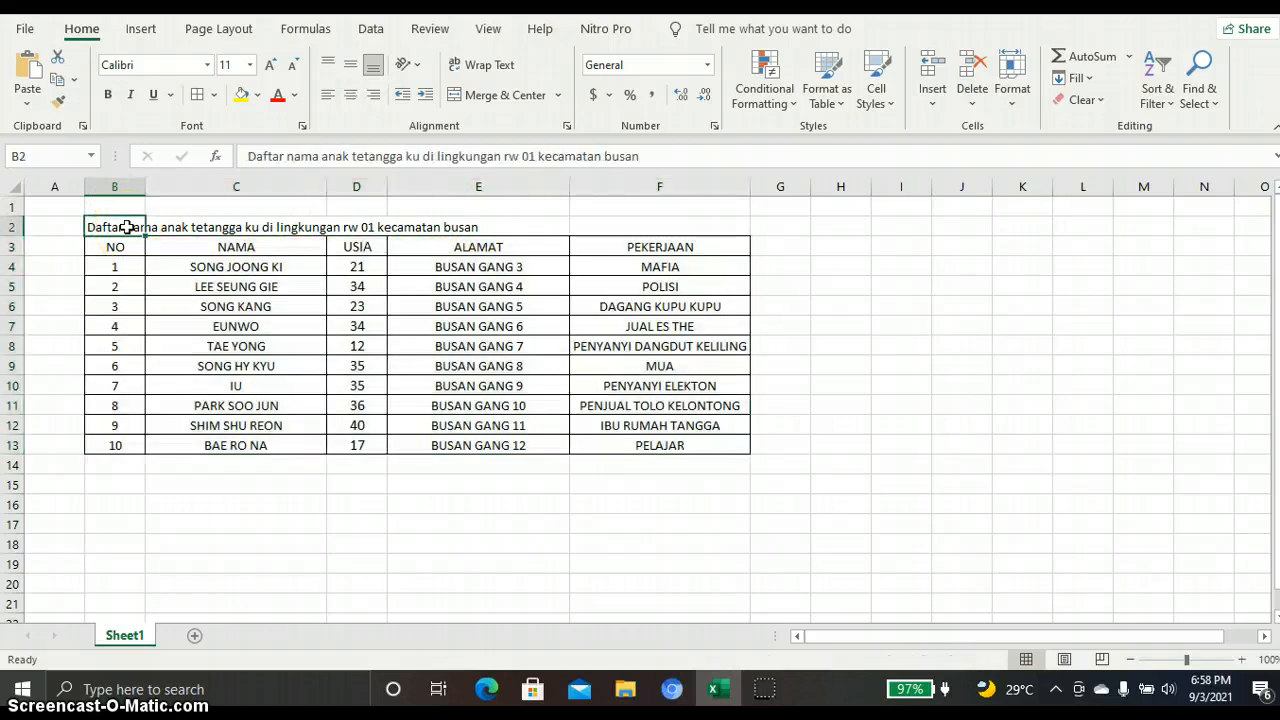
pyautogui.hotkey('shift', 'Right')
pyautogui.hotkey('shift', 'Right')
pyautogui.hotkey('shift', 'Right')
pyautogui.hotkey('shift', 'Right')
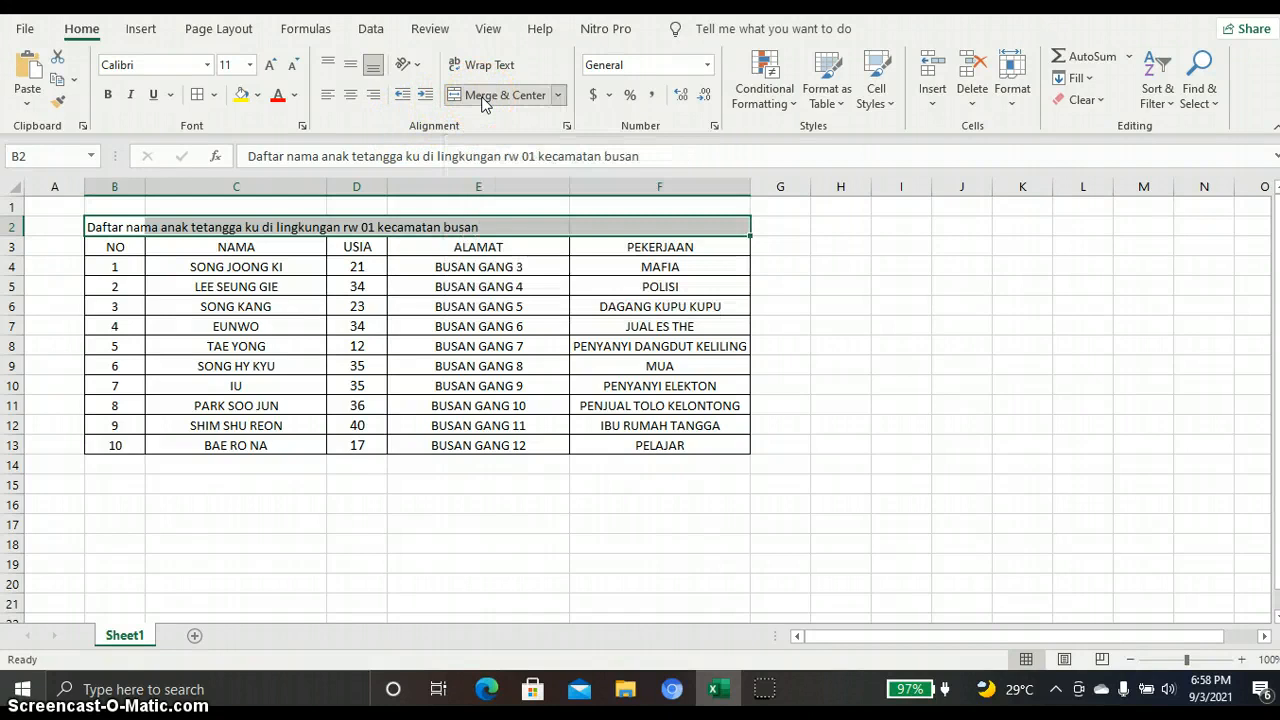
pyautogui.click(481, 97)
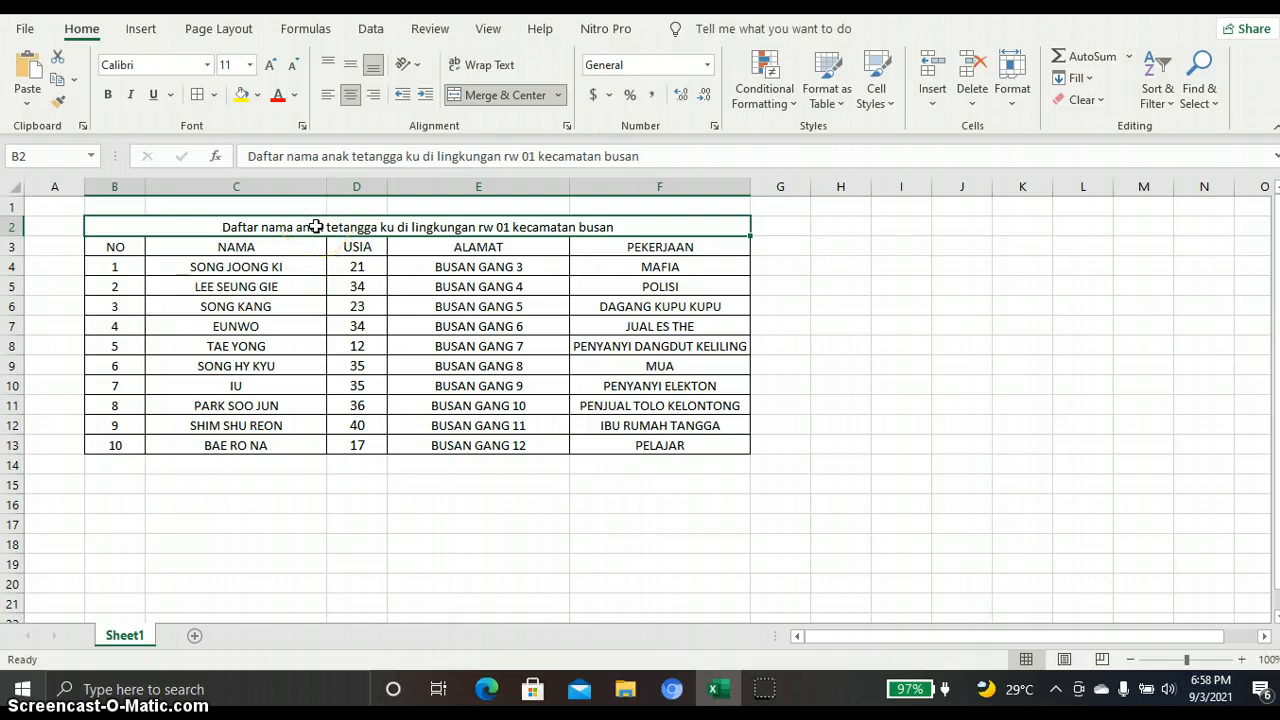
pyautogui.click(479, 474)
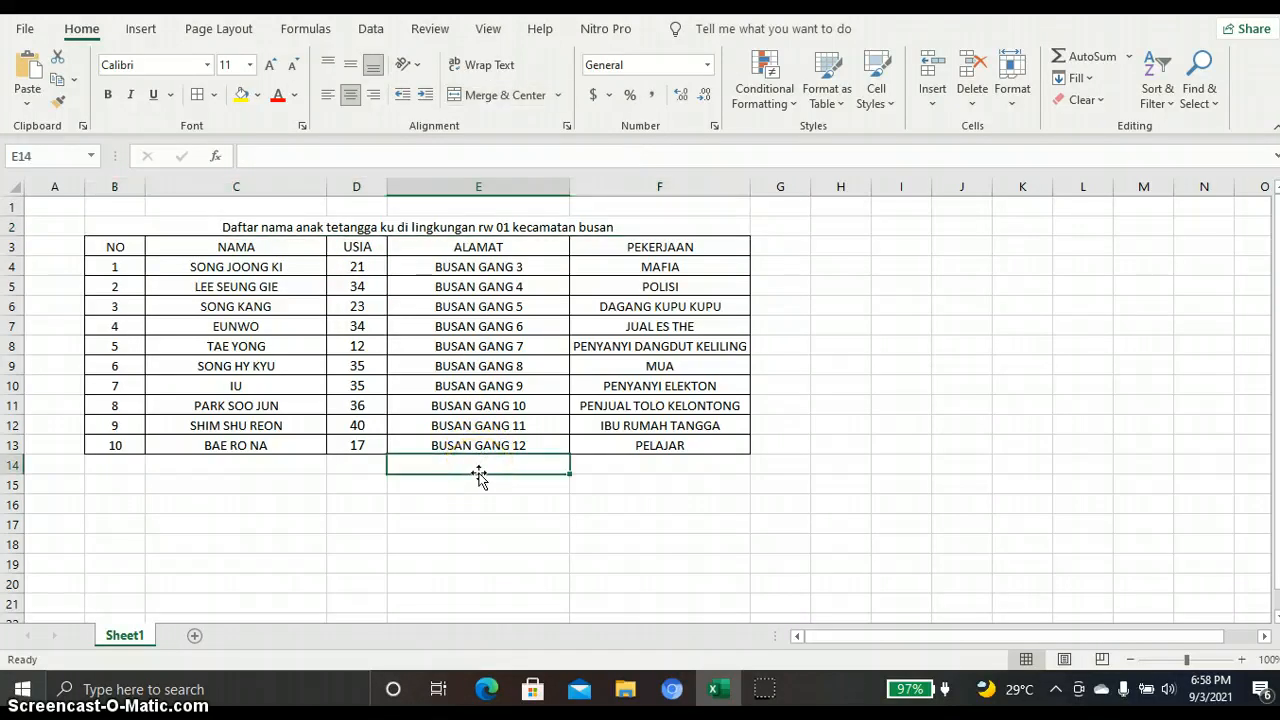